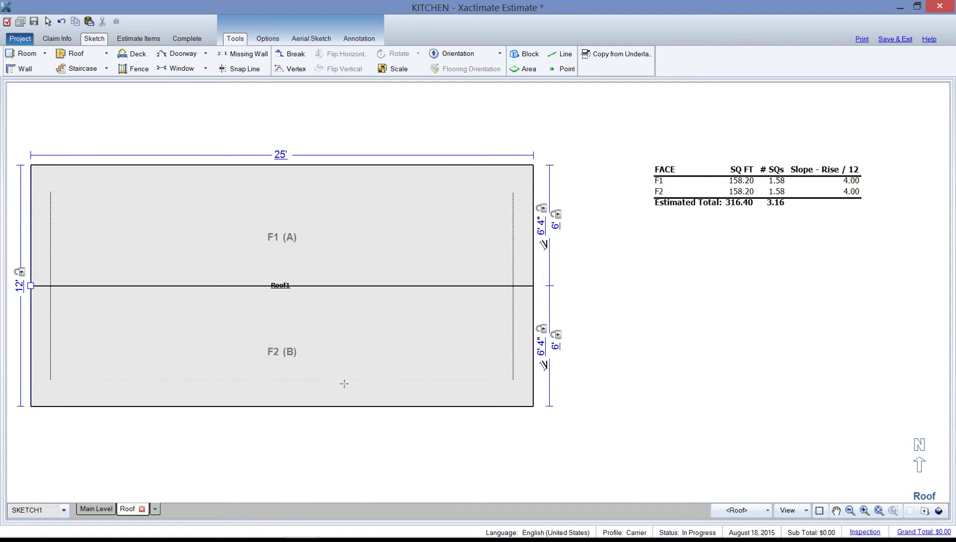
Step: Extend the gable roof beyond its lower eave and set its overall span to 18'
left_click(350, 305)
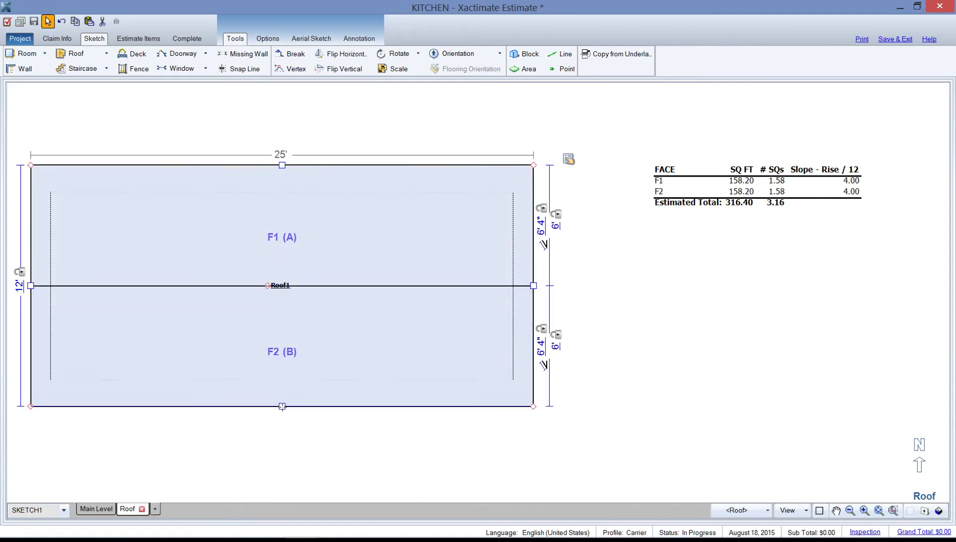
left_click_drag(282, 404, 282, 451)
left_click(566, 306)
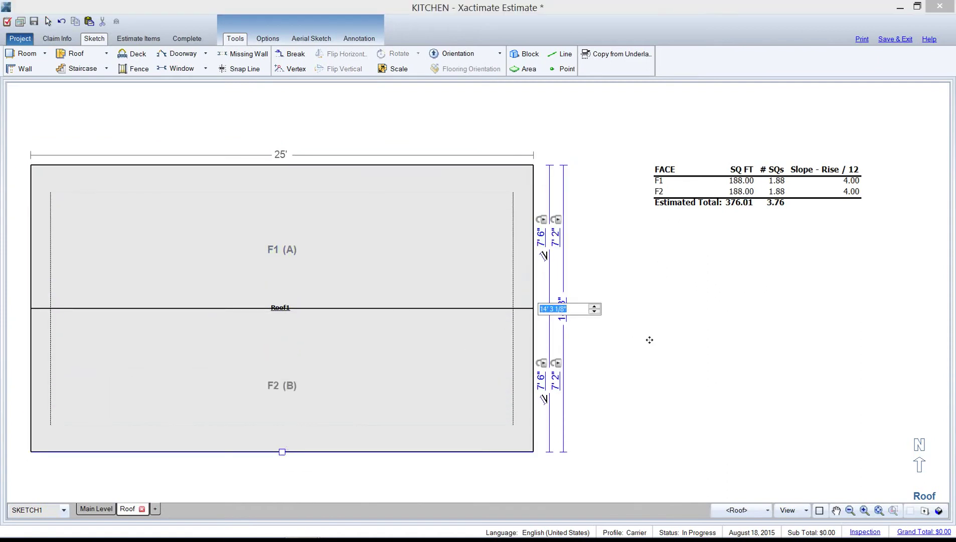
type("18")
key("Return")
left_click(386, 434)
scroll(387, 433, "down", 1)
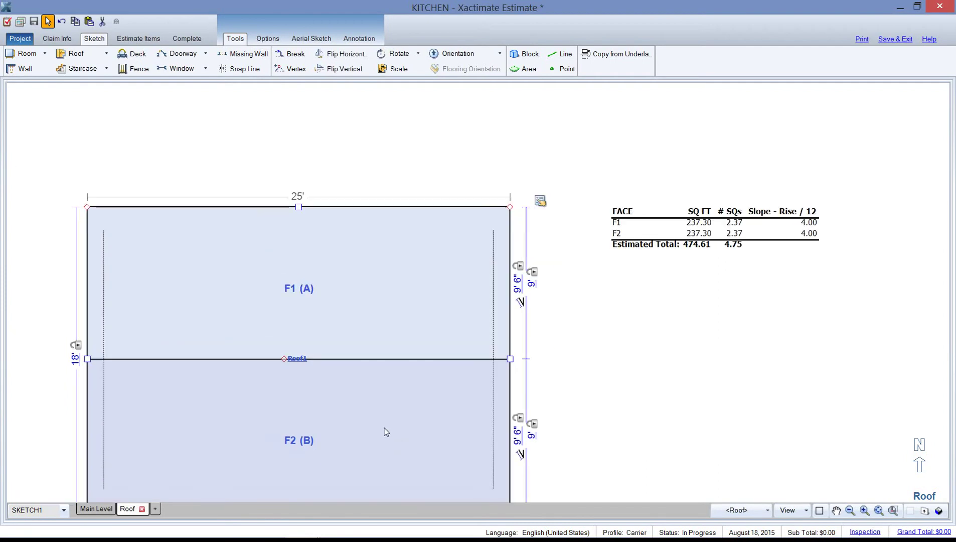
scroll(386, 432, "up", 1)
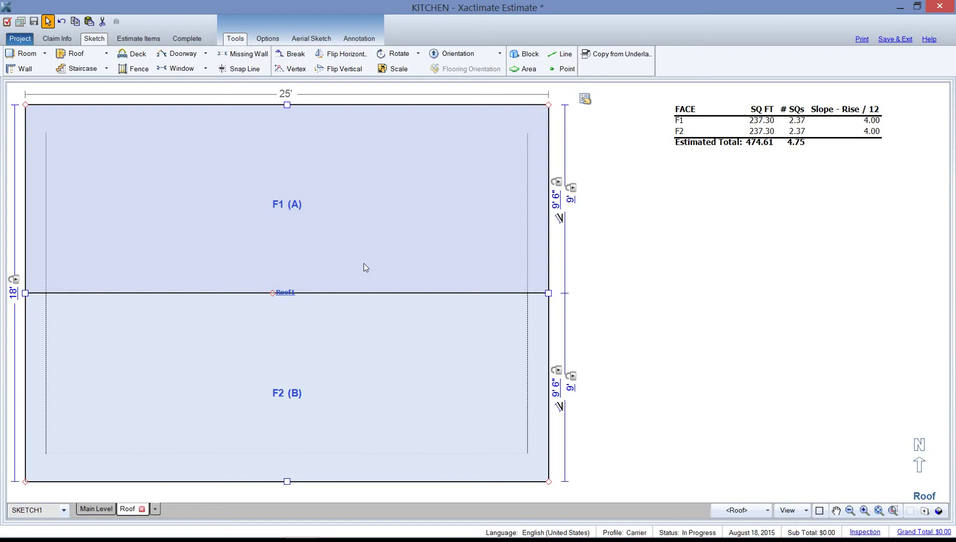
Step: Set the slope of the gable roof's A and B faces to 8" rise per 12
left_click(585, 102)
left_click(681, 278)
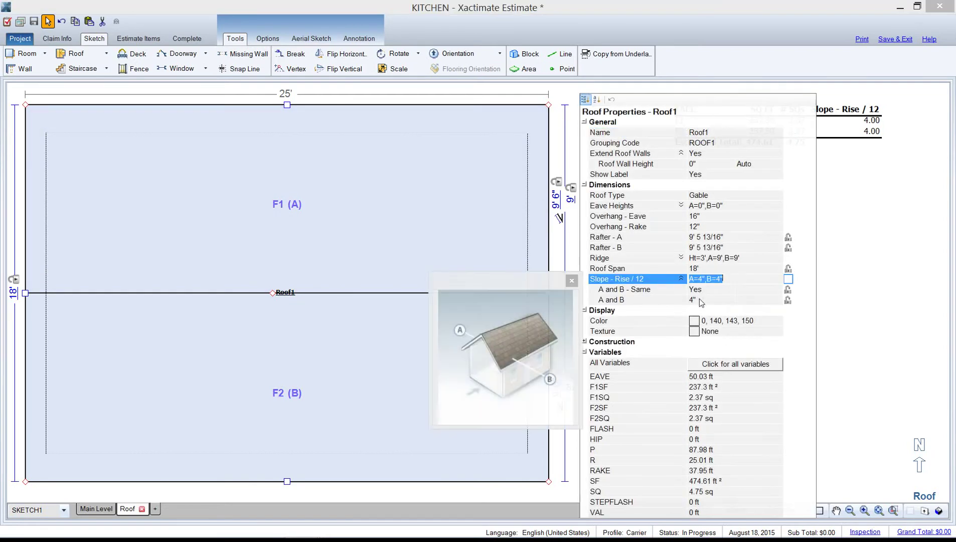
left_click(701, 299)
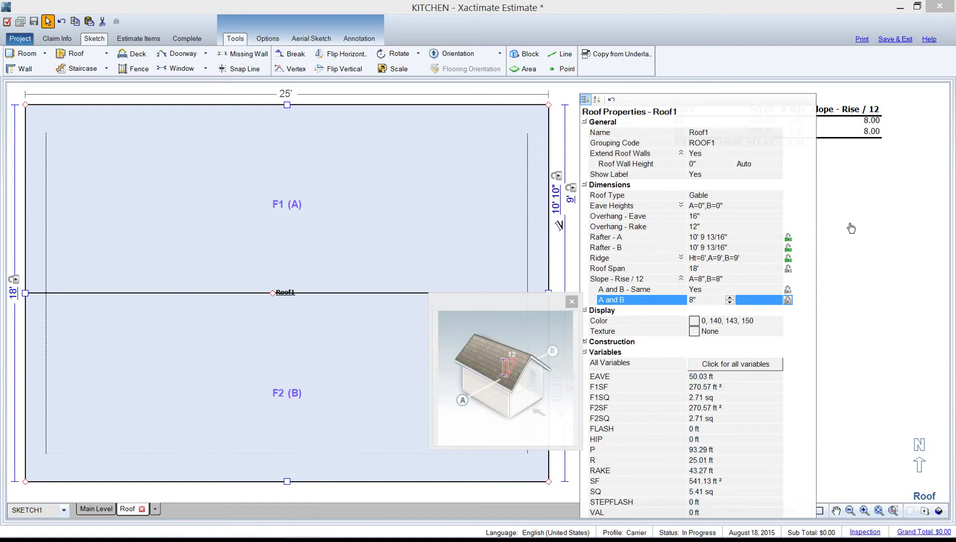
left_click(259, 235)
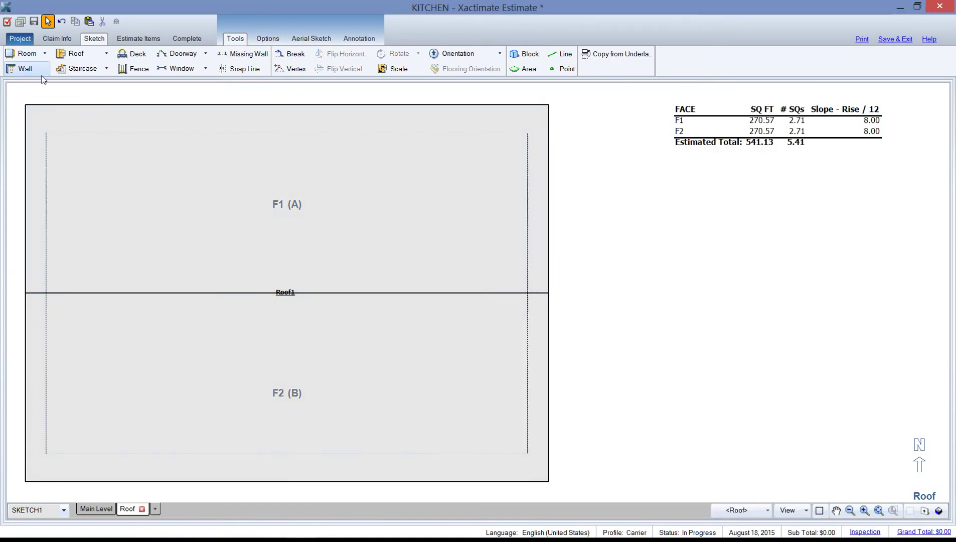
Step: Place a dormer about 4' by 6' 6" on roof face F1, with 4' eave height, 8/12 slope and 6" overhangs
left_click(106, 56)
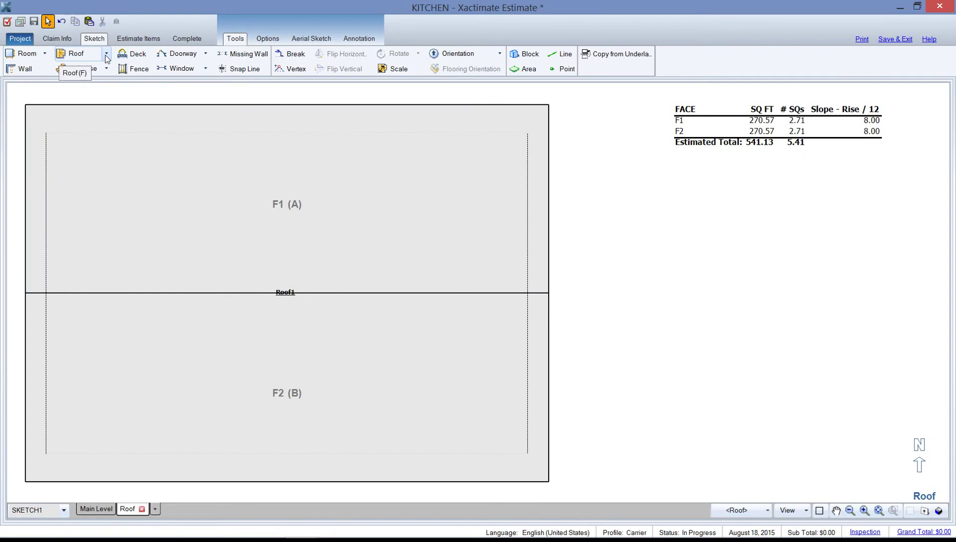
left_click(107, 57)
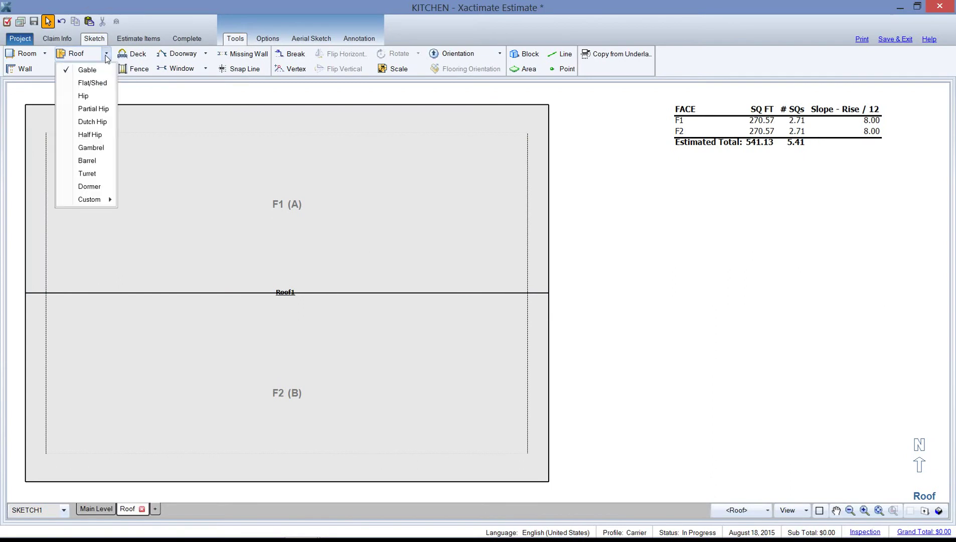
left_click(105, 188)
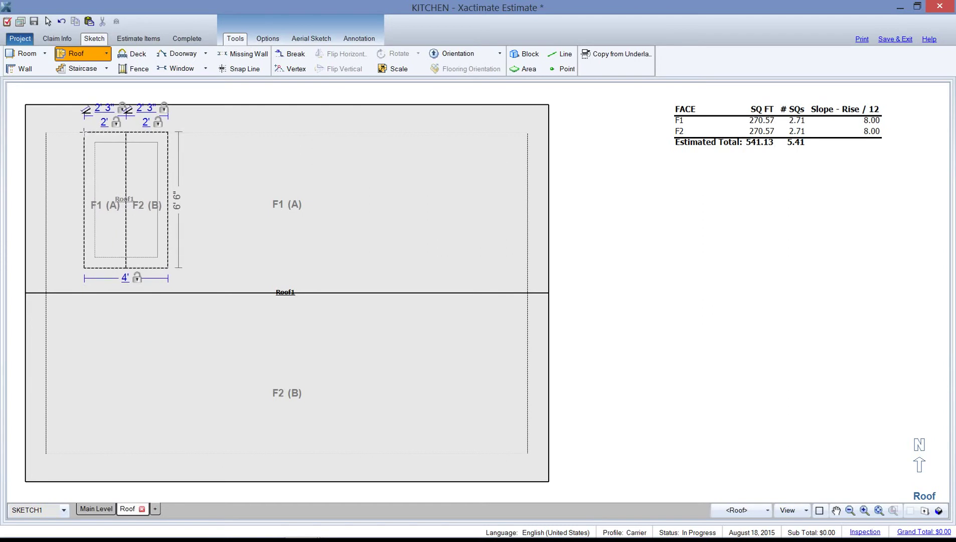
left_click(81, 134)
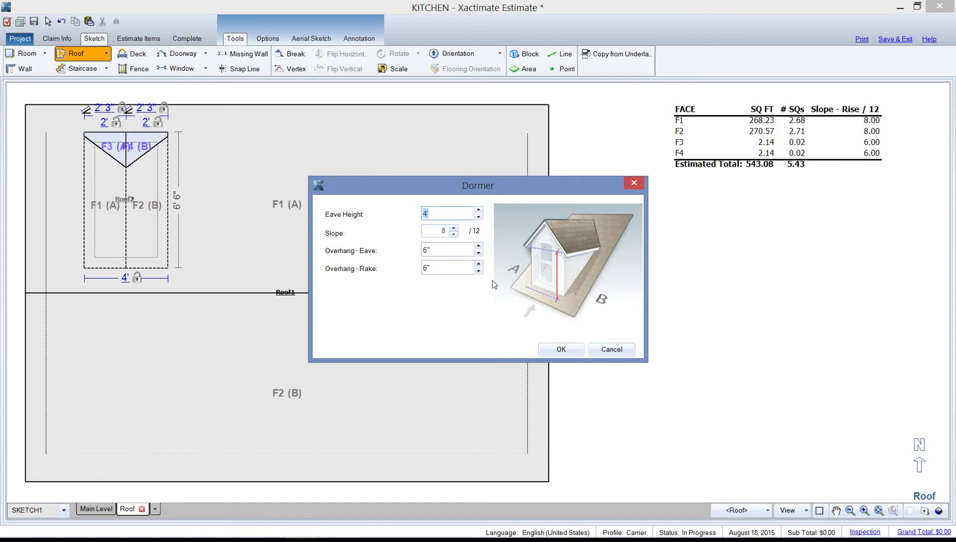
left_click(562, 350)
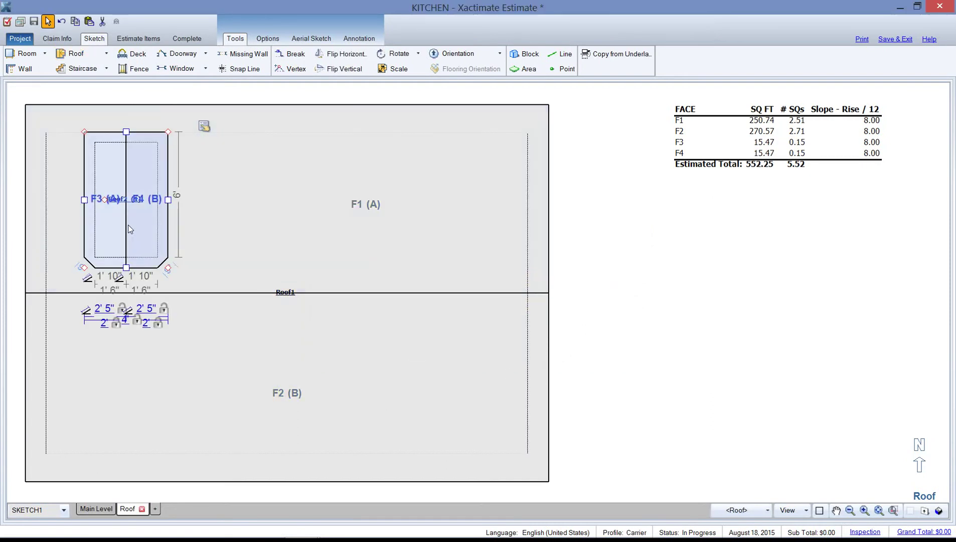
Step: Inspect how the dormer meets the main roof in the 3D view from several angles, and return to the plan
scroll(128, 225, "down", 2)
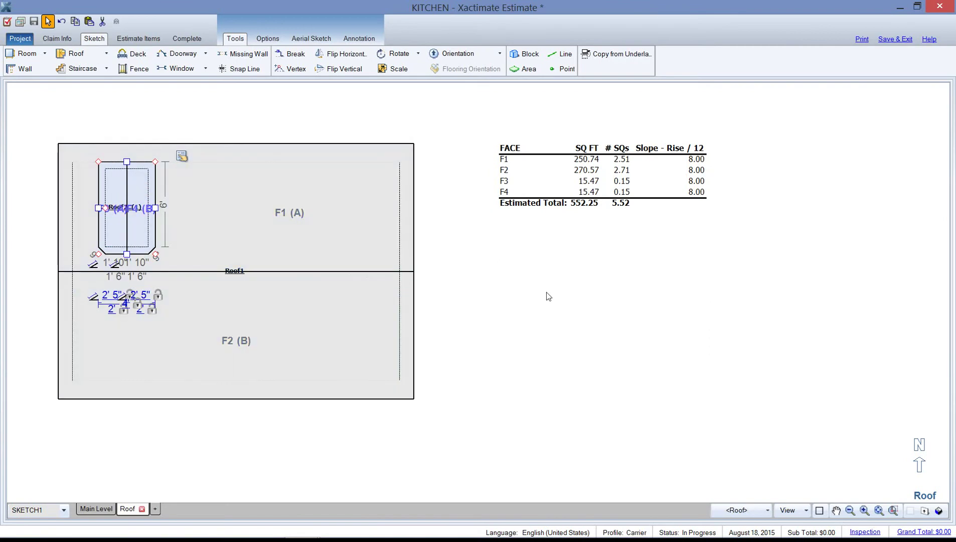
key("ctrl+3")
mouse_move(469, 318)
left_mouse_down()
mouse_move(431, 312)
mouse_move(406, 185)
mouse_move(489, 342)
mouse_move(594, 297)
mouse_move(561, 335)
left_mouse_up()
left_click_drag(723, 342, 574, 275)
left_click(574, 273)
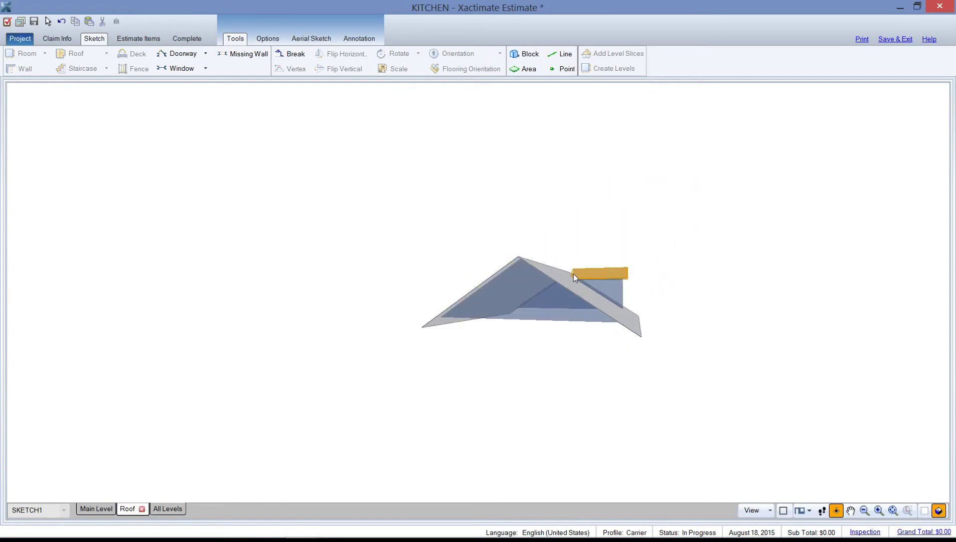
left_click_drag(574, 273, 609, 269)
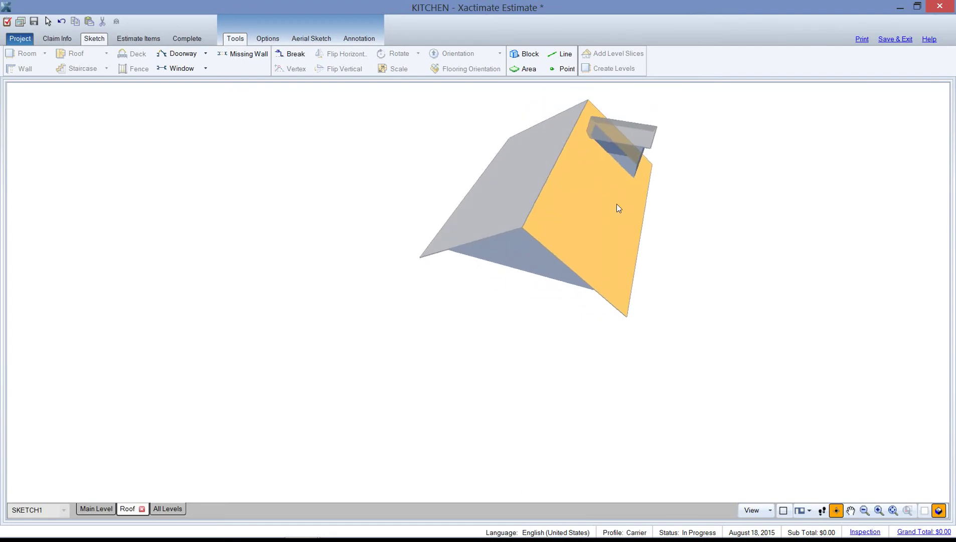
key("Escape")
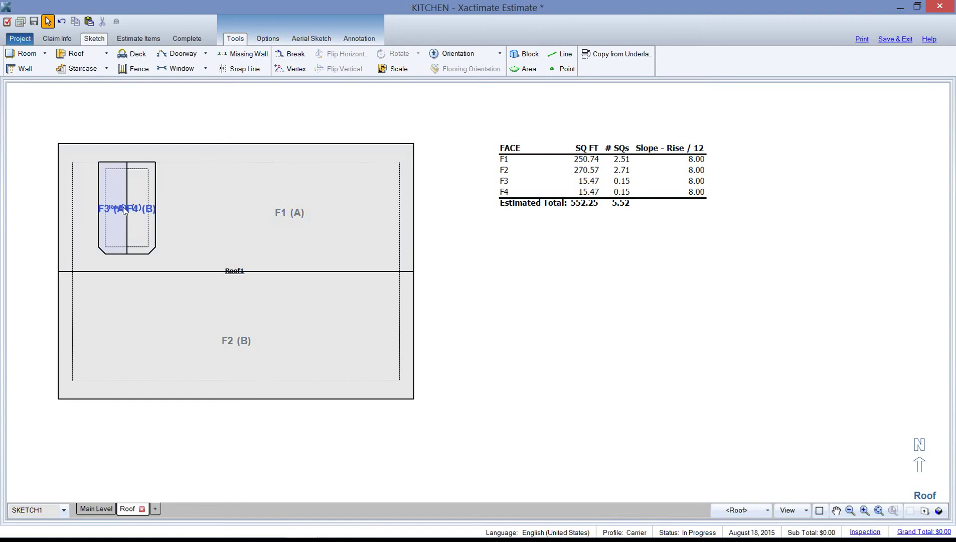
Step: Review the dormer's eave height and overhang values in its roof properties
left_click(125, 211)
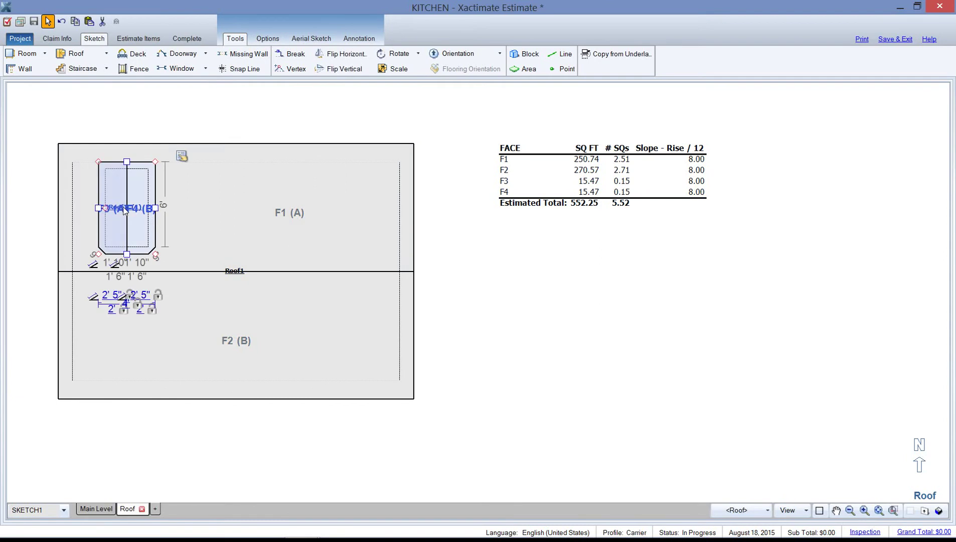
left_click(182, 156)
left_click(261, 224)
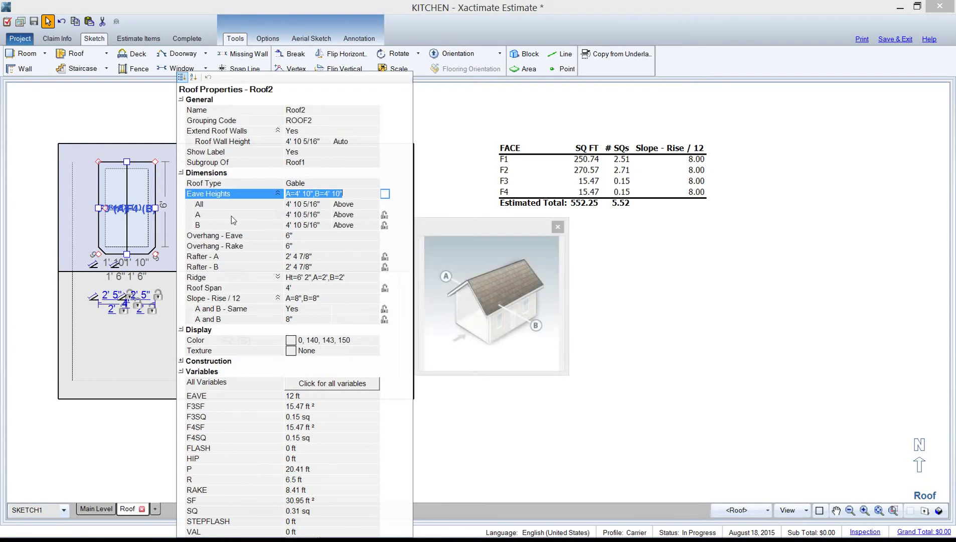
left_click(233, 236)
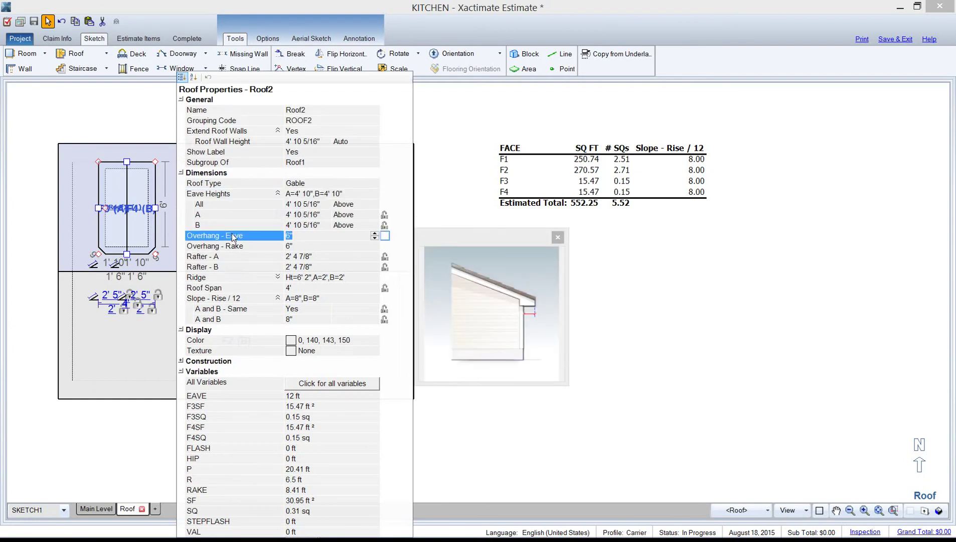
left_click(133, 212)
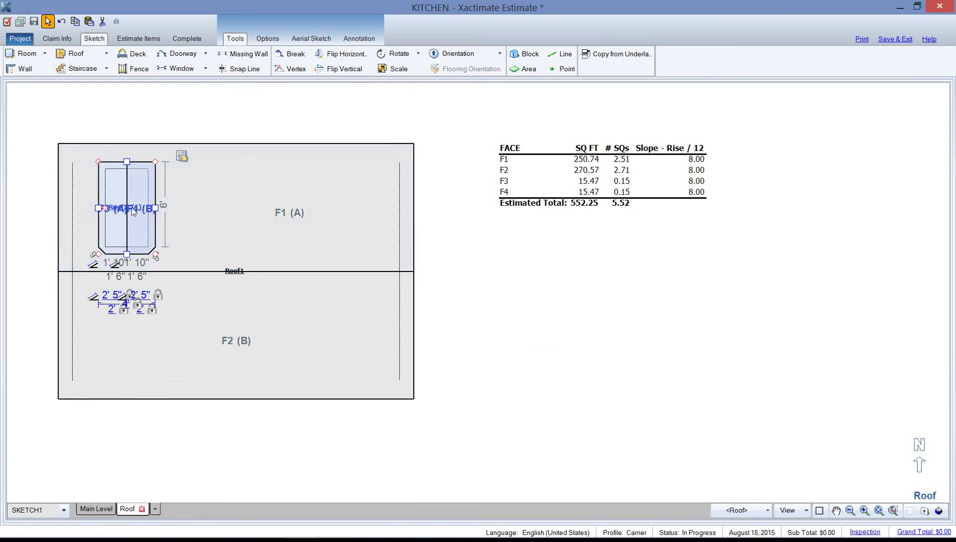
left_click(180, 156)
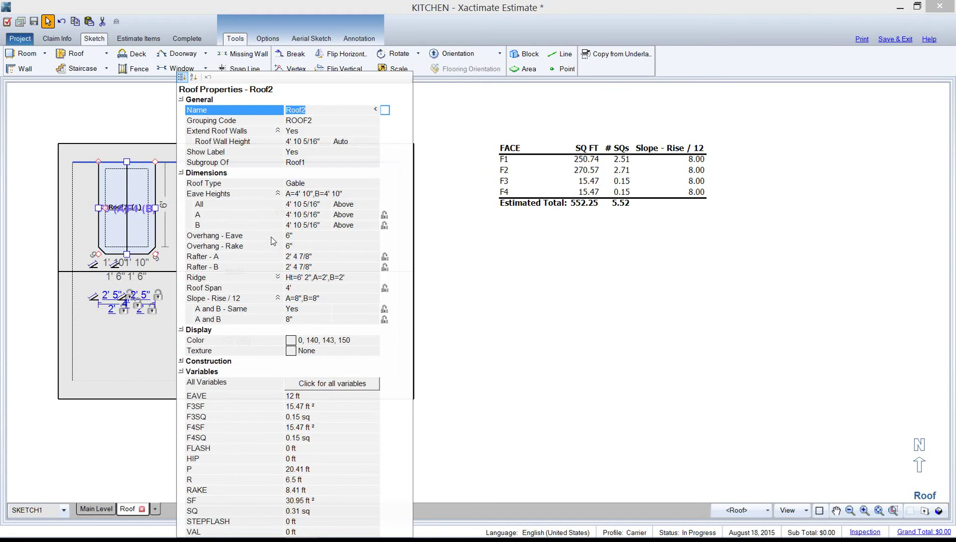
double_click(242, 195)
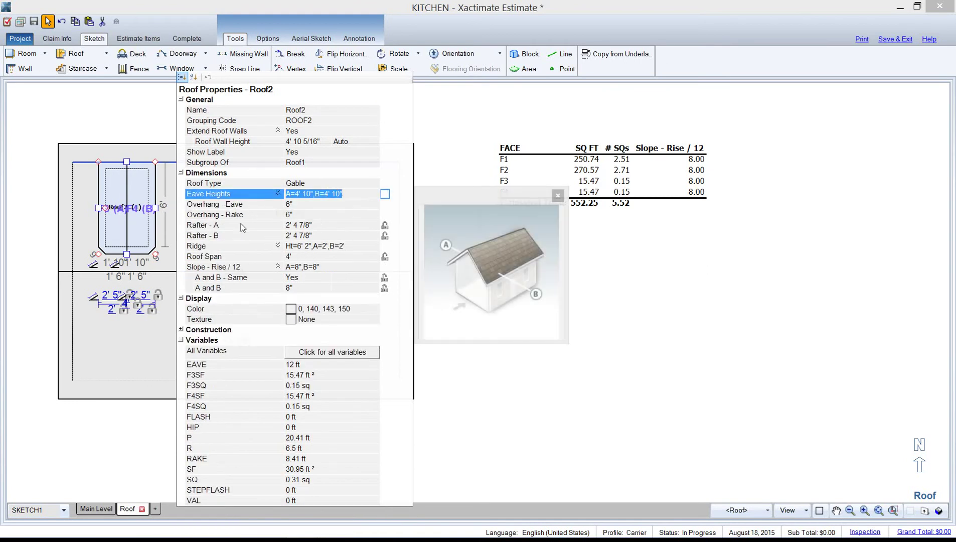
left_click(125, 227)
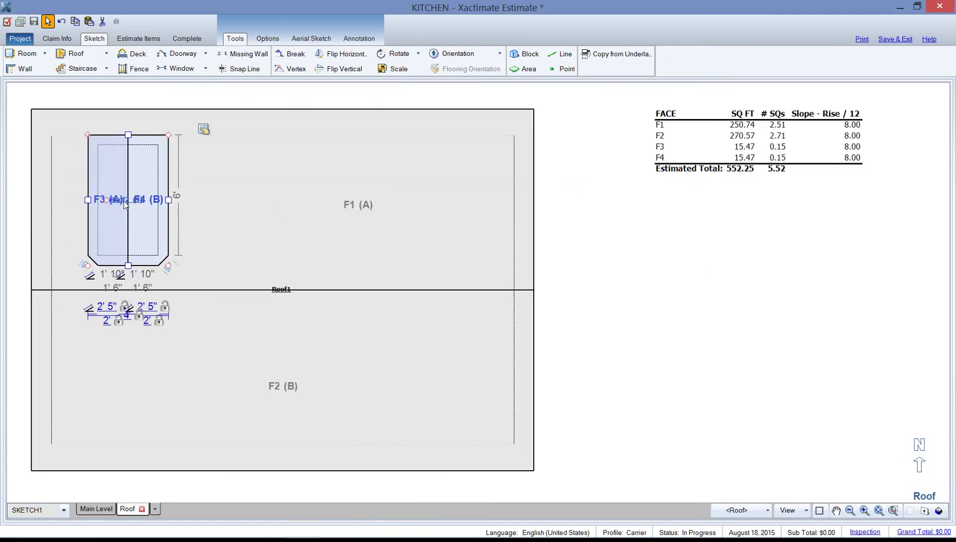
Step: Set all of the dormer's eave heights to 3' above level elevation
left_click(203, 130)
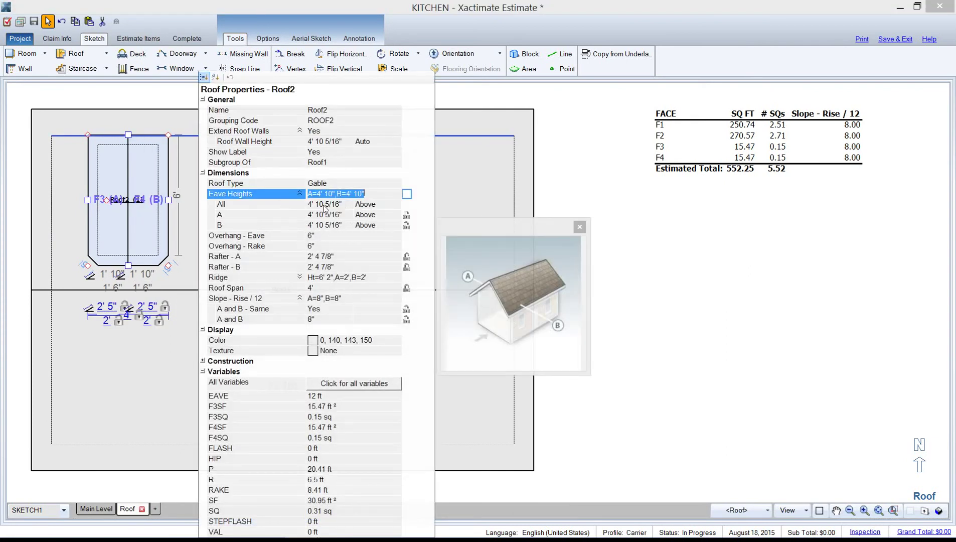
left_click(339, 215)
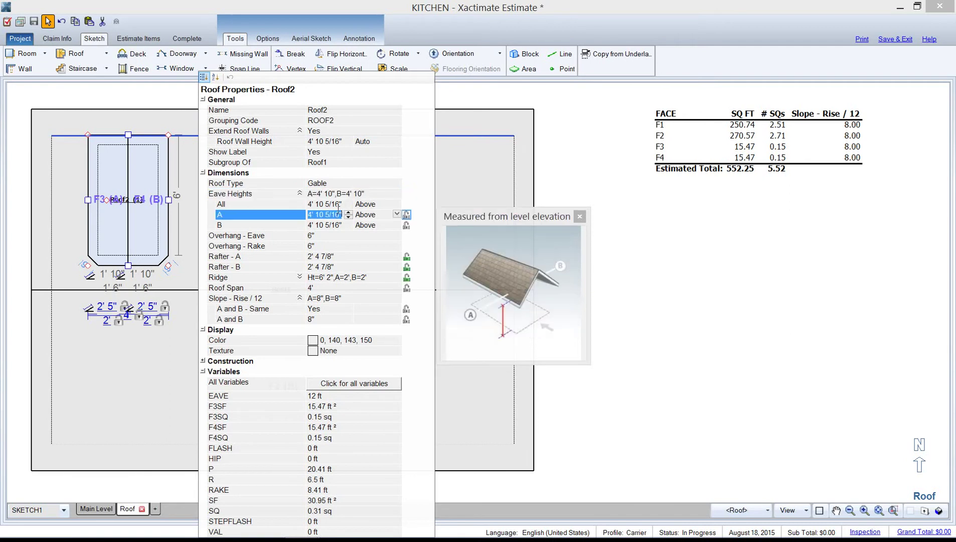
left_click(339, 204)
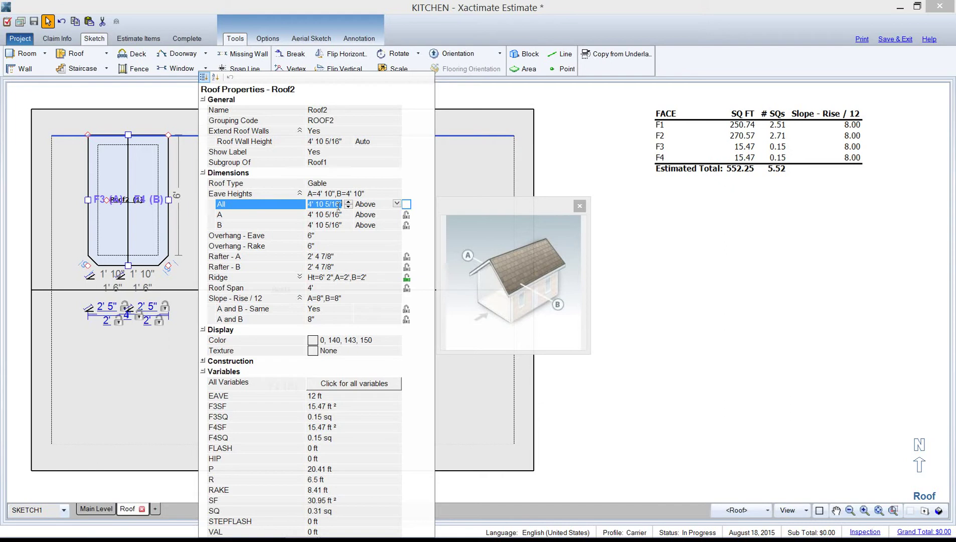
type("3")
key("Return")
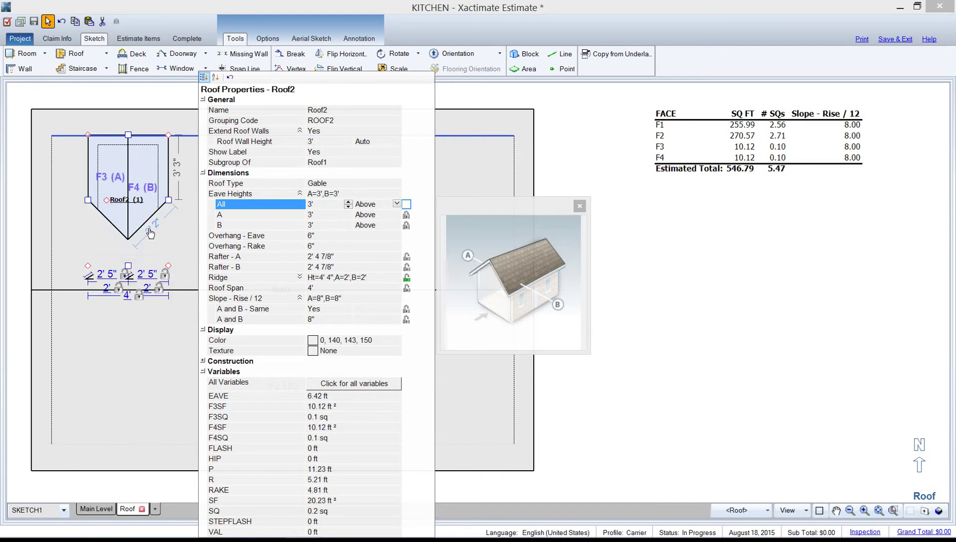
left_click(94, 236)
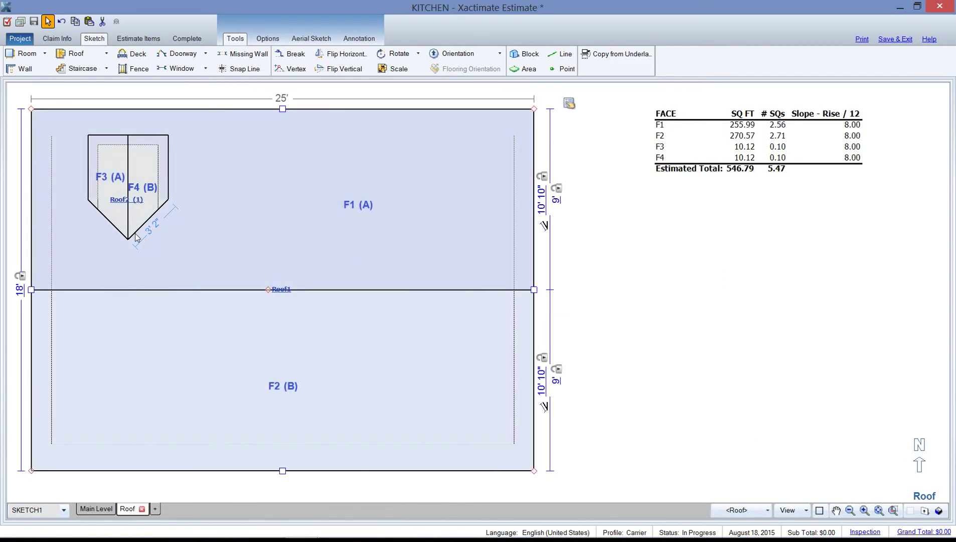
Step: Examine the lowered dormer's intersection with the main roof slope in 3D, and go back to the plan
left_click(136, 237)
key("F8")
mouse_move(279, 319)
left_mouse_down()
mouse_move(251, 246)
mouse_move(267, 160)
mouse_move(367, 286)
mouse_move(568, 293)
mouse_move(426, 297)
mouse_move(390, 240)
mouse_move(518, 331)
left_mouse_up()
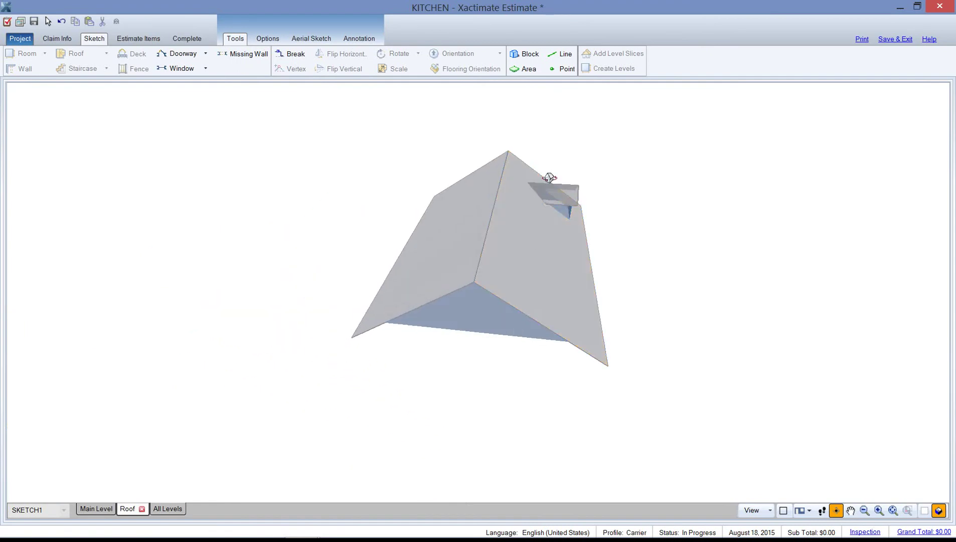
left_click(529, 188)
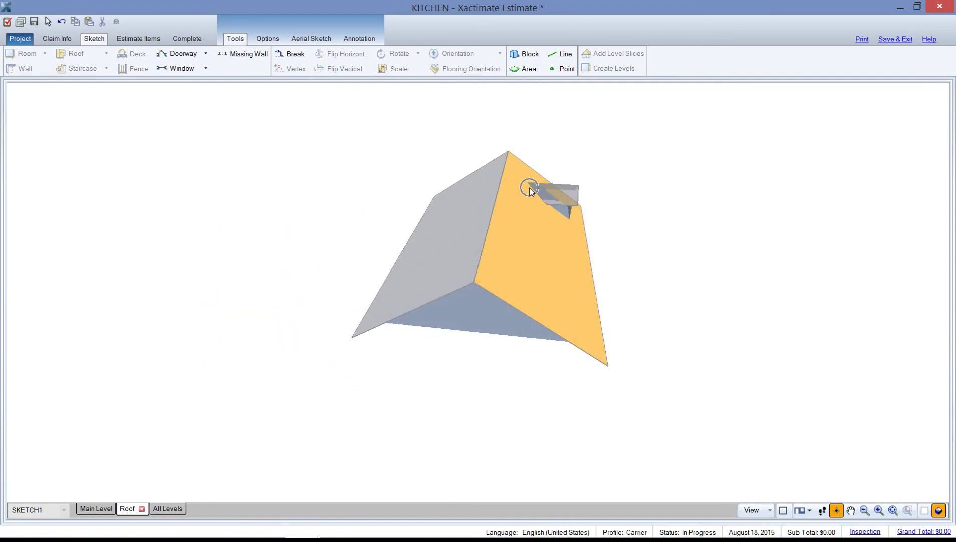
left_click_drag(530, 190, 516, 346)
key("F9")
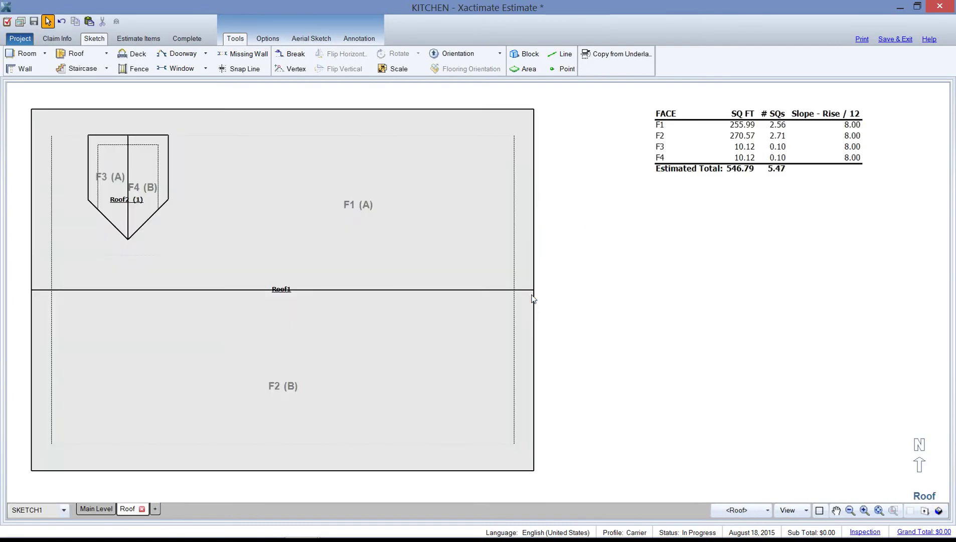
Step: Set all eave heights of the dormer to 4' and close its roof properties
double_click(129, 192)
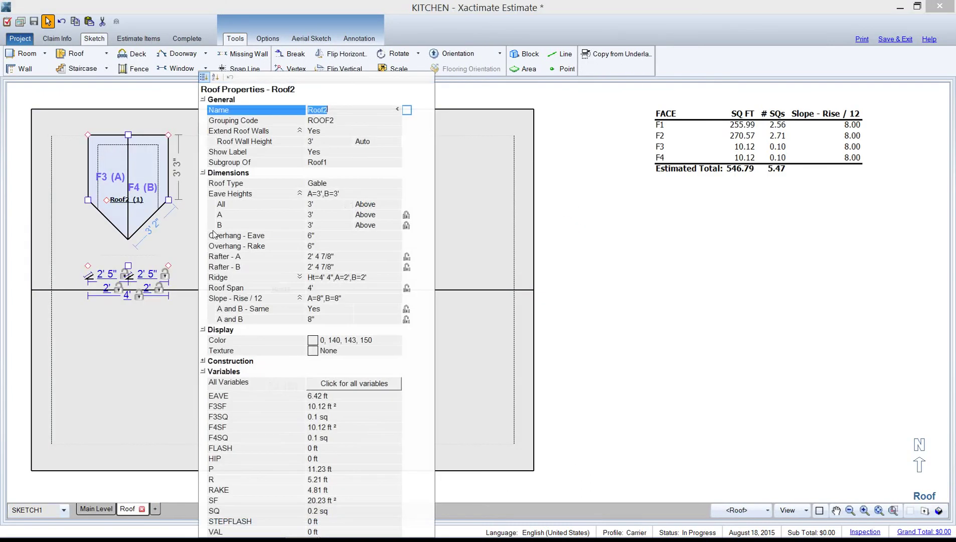
left_click(333, 205)
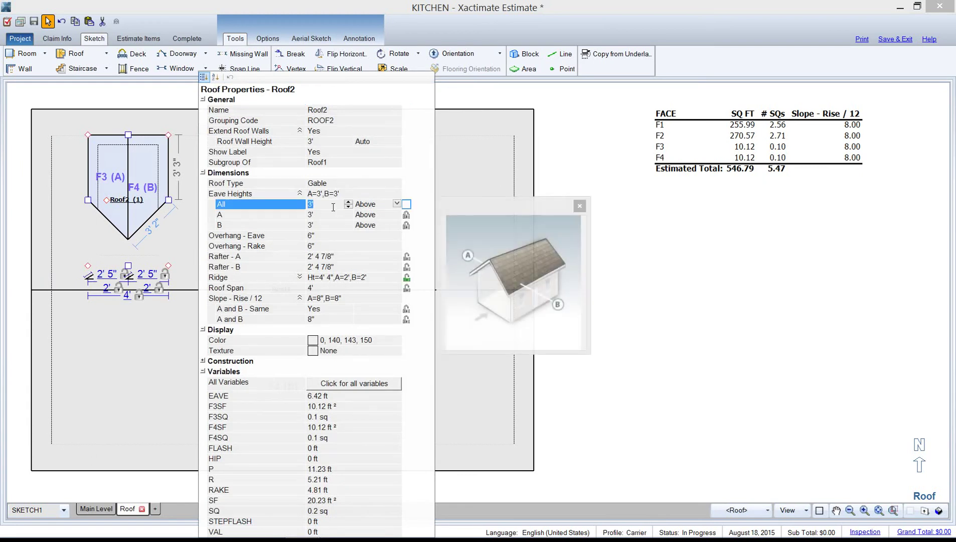
key("Return")
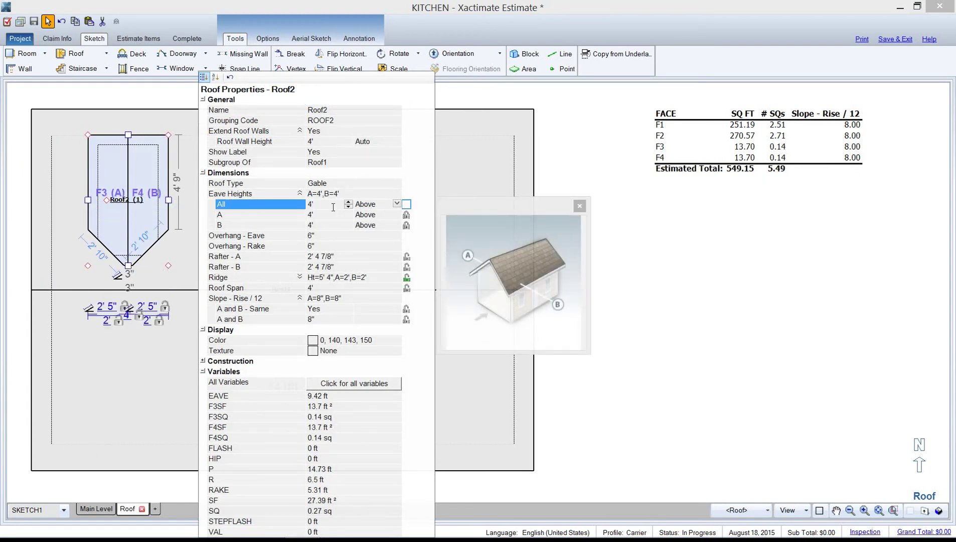
left_click(139, 280)
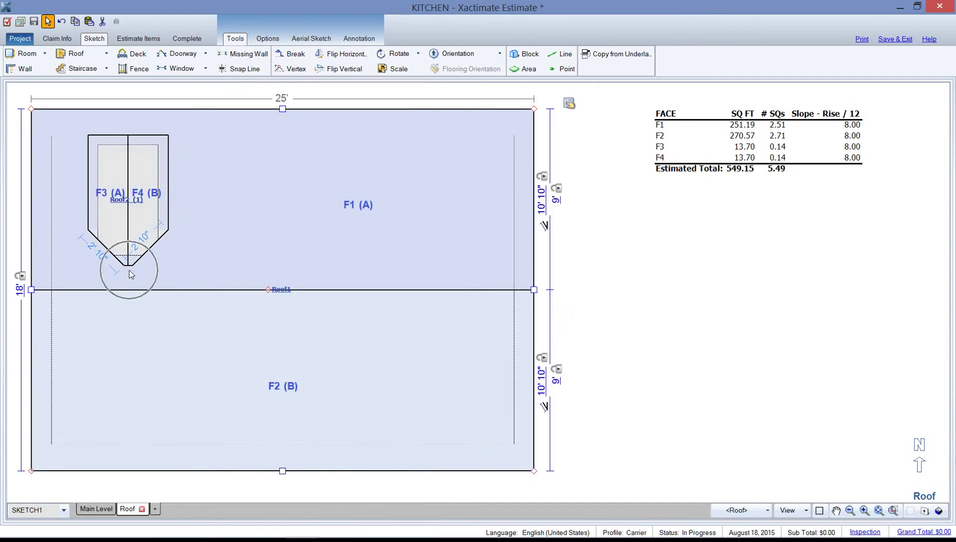
Step: Stretch the inner end of the dormer toward the main roof's ridge until its overall length is 7' 5"
left_click(131, 209)
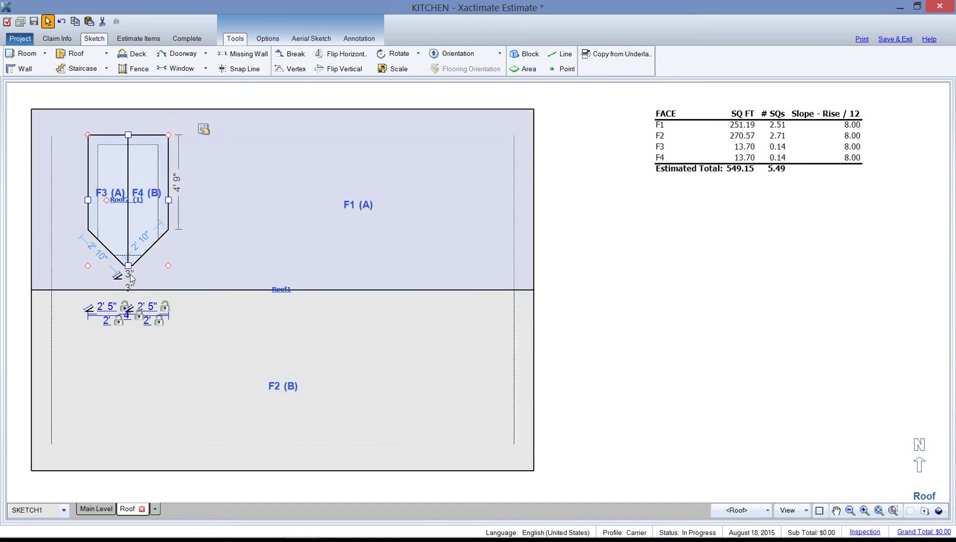
scroll(129, 266, "up", 2)
left_click(130, 269)
left_click(127, 266)
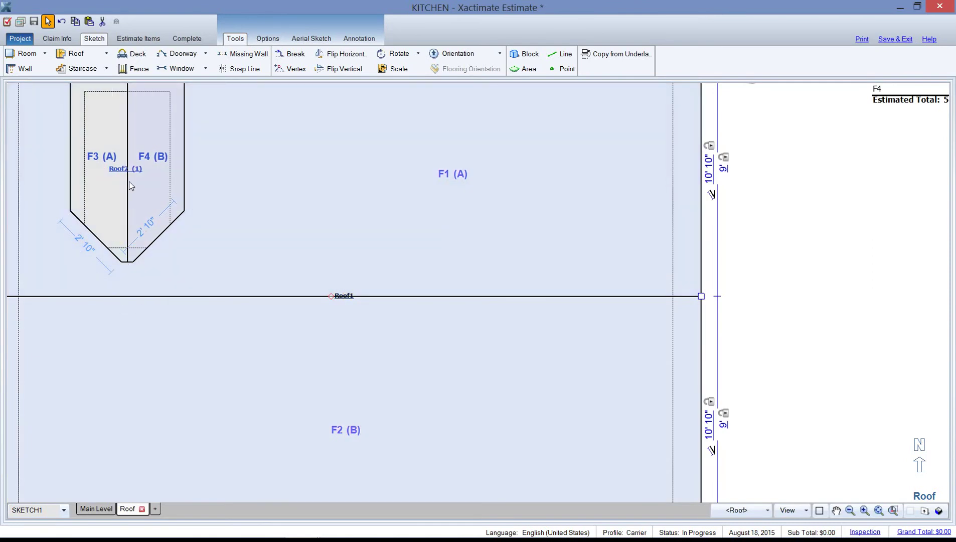
left_click(129, 181)
left_click_drag(128, 261, 128, 283)
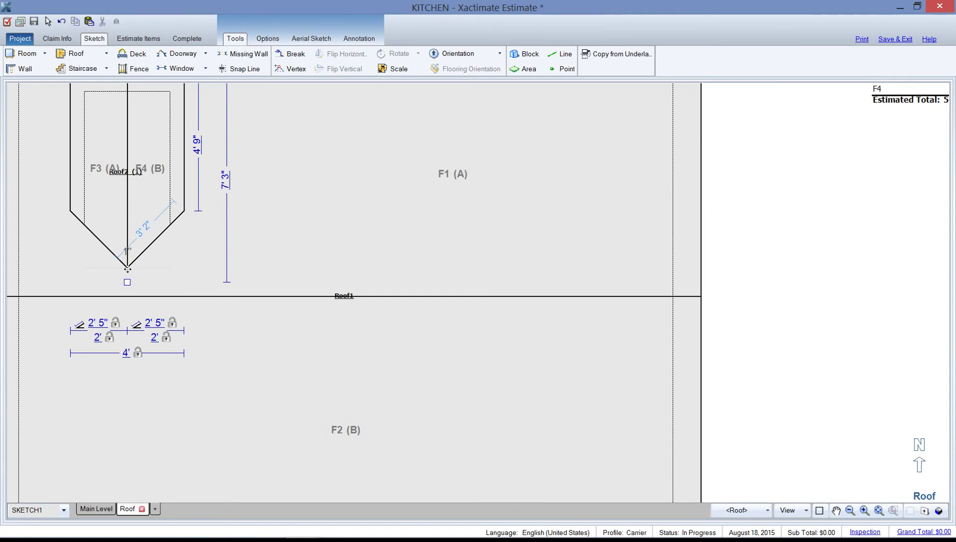
left_click(128, 270)
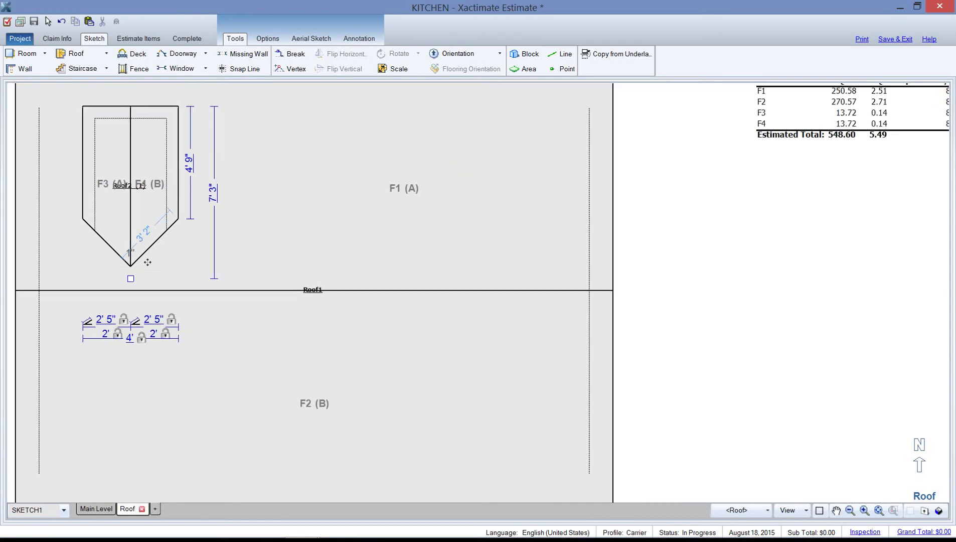
mouse_move(131, 279)
left_mouse_down()
mouse_move(128, 240)
mouse_move(131, 287)
mouse_move(130, 276)
left_mouse_up()
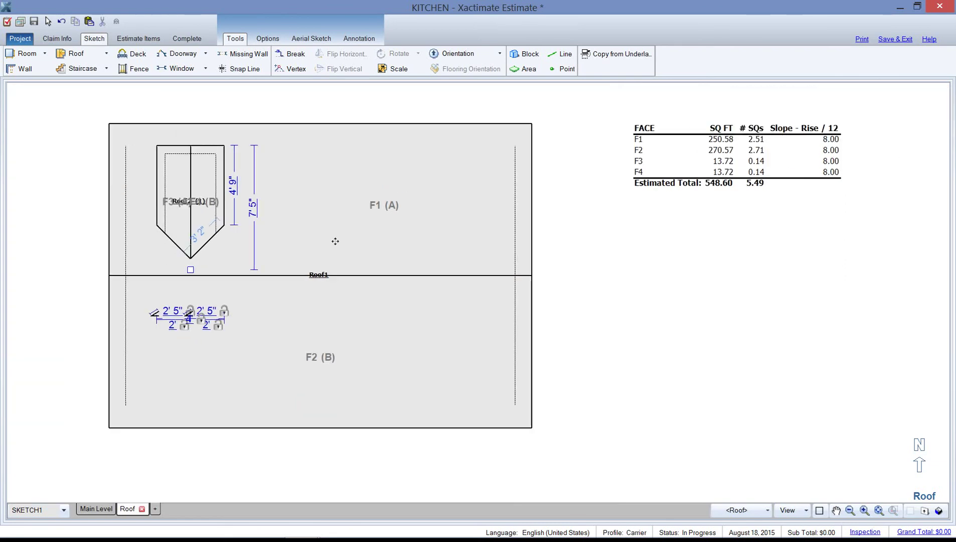
Step: Examine in 3D how the lengthened dormer meets the main roof slope, and go back to the plan
key("F3")
mouse_move(371, 312)
left_mouse_down()
mouse_move(313, 173)
mouse_move(380, 243)
mouse_move(578, 356)
mouse_move(512, 373)
left_mouse_up()
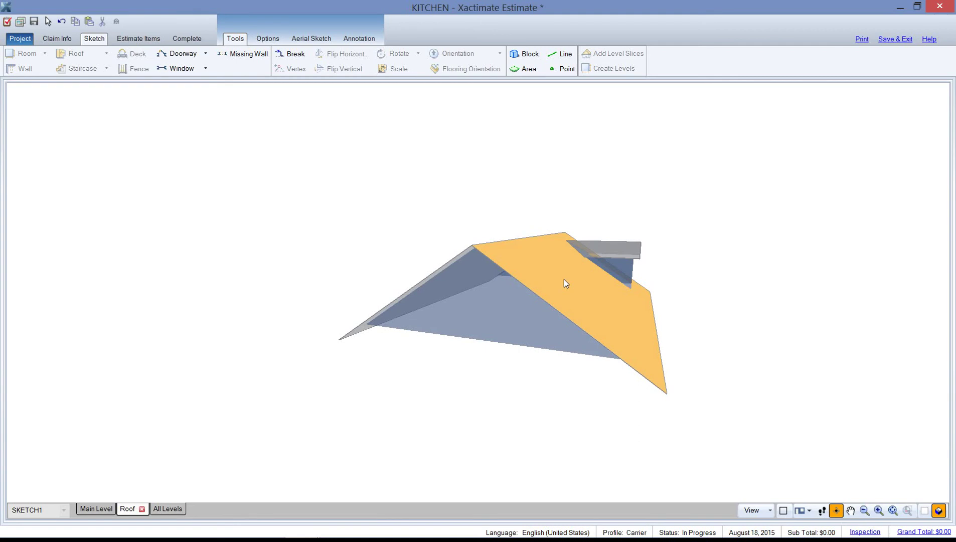
key("F3")
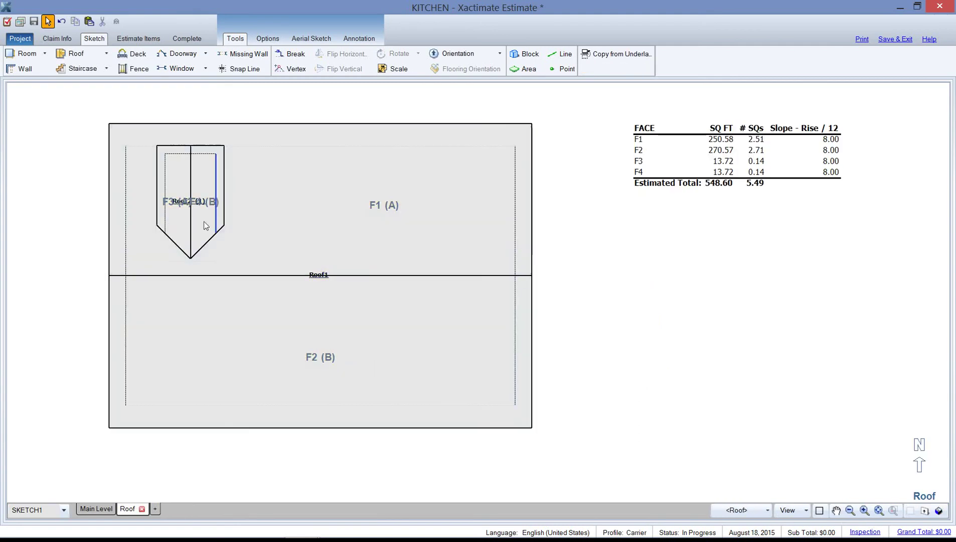
left_click(194, 210)
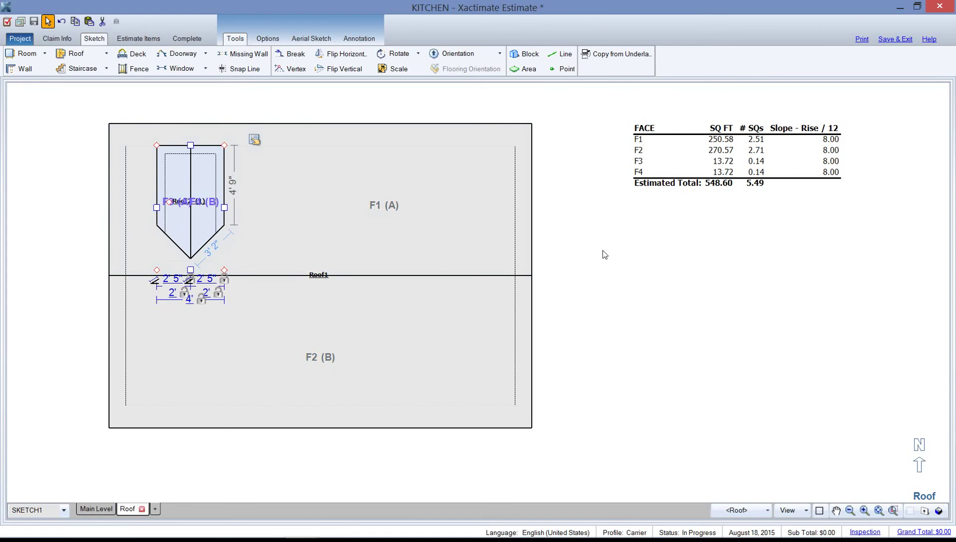
left_click(592, 274)
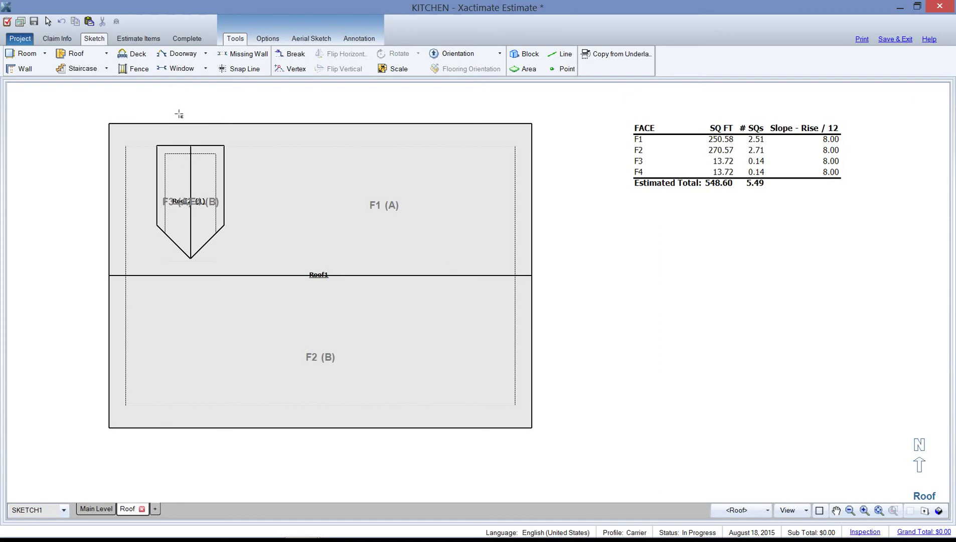
Step: Draw a window in the dormer's front wall elevation, widen it to 2' with 6" of wall on each side, and return to the plan
double_click(185, 145)
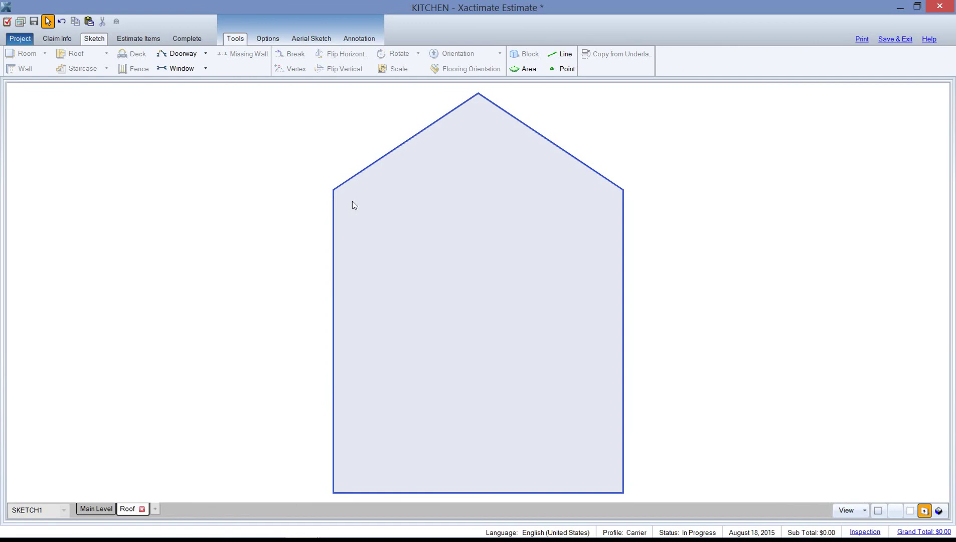
left_click_drag(353, 202, 276, 167)
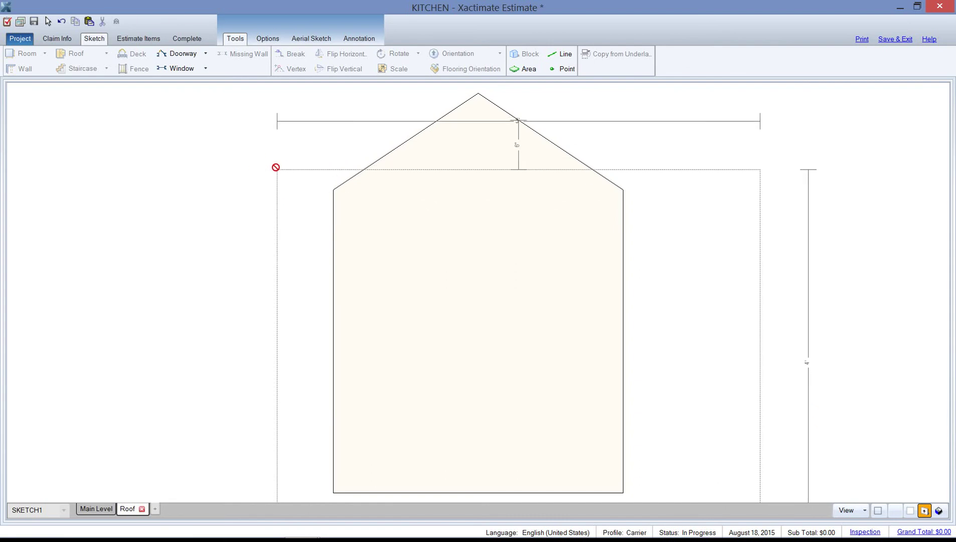
left_click_drag(275, 167, 572, 452)
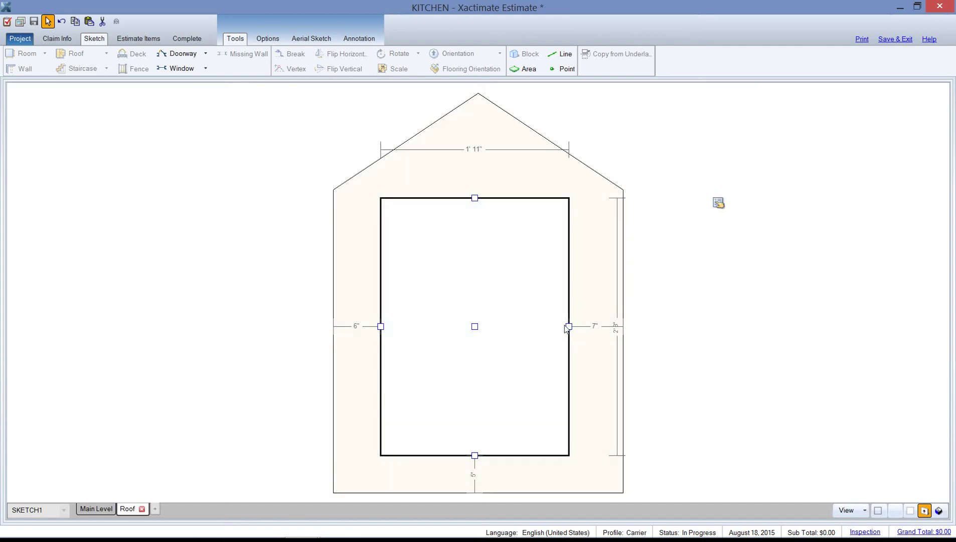
left_click_drag(569, 326, 572, 326)
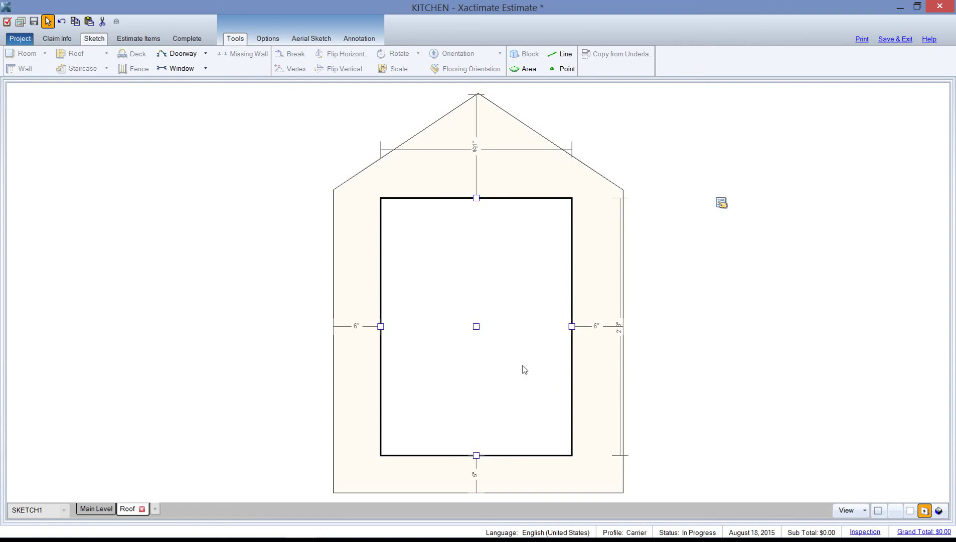
double_click(645, 312)
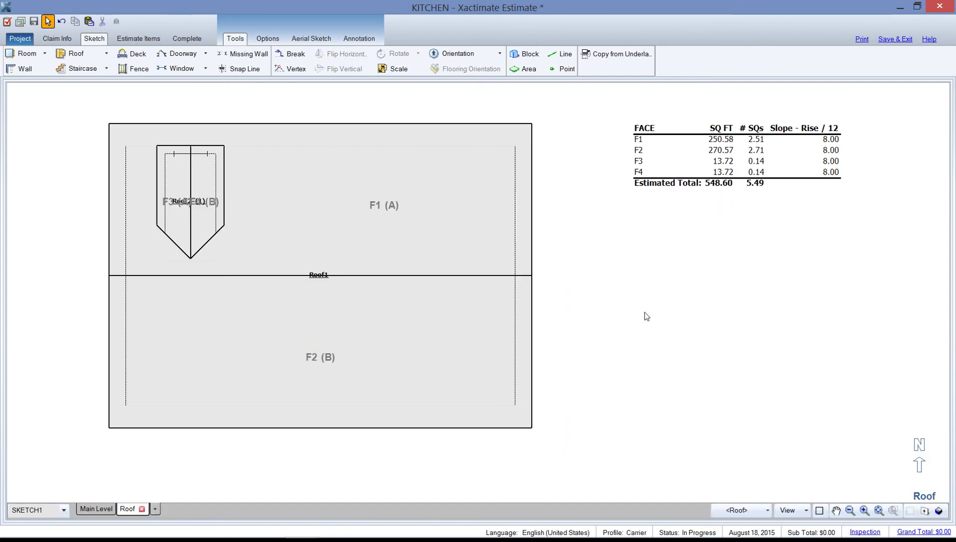
Step: View the dormer's front window in 3D from the front of the roof slope, and return to the plan
left_click(199, 159)
middle_click(198, 159)
mouse_move(386, 279)
left_mouse_down()
mouse_move(484, 306)
mouse_move(477, 300)
mouse_move(512, 339)
mouse_move(419, 343)
mouse_move(663, 365)
mouse_move(668, 316)
mouse_move(669, 365)
left_mouse_up()
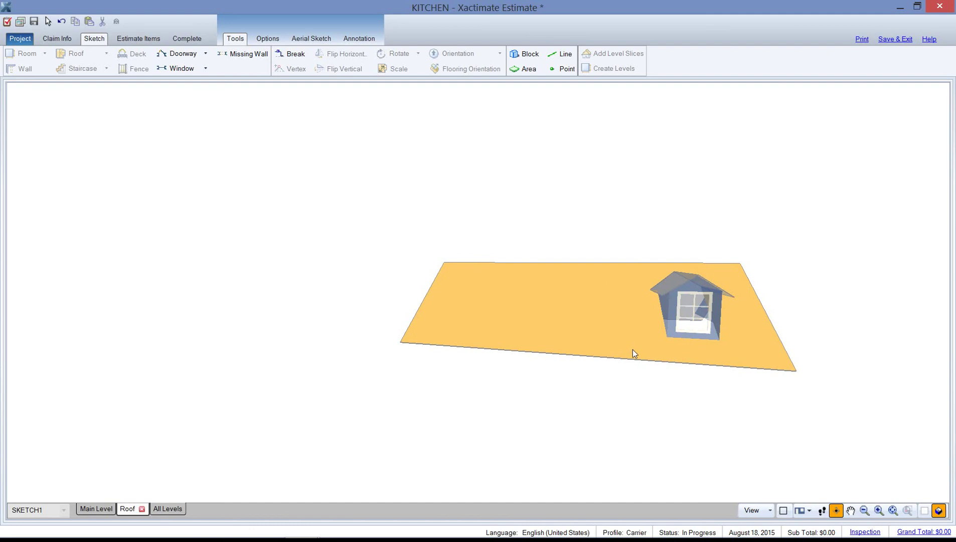
key("Escape")
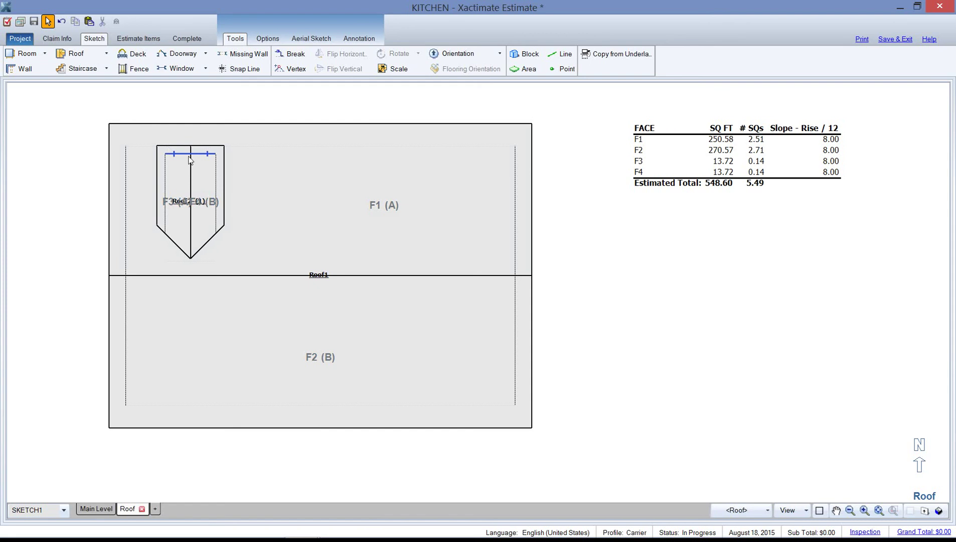
Step: Copy the dormer with its window and paste two duplicates beside it on the same roof slope
left_click(193, 183)
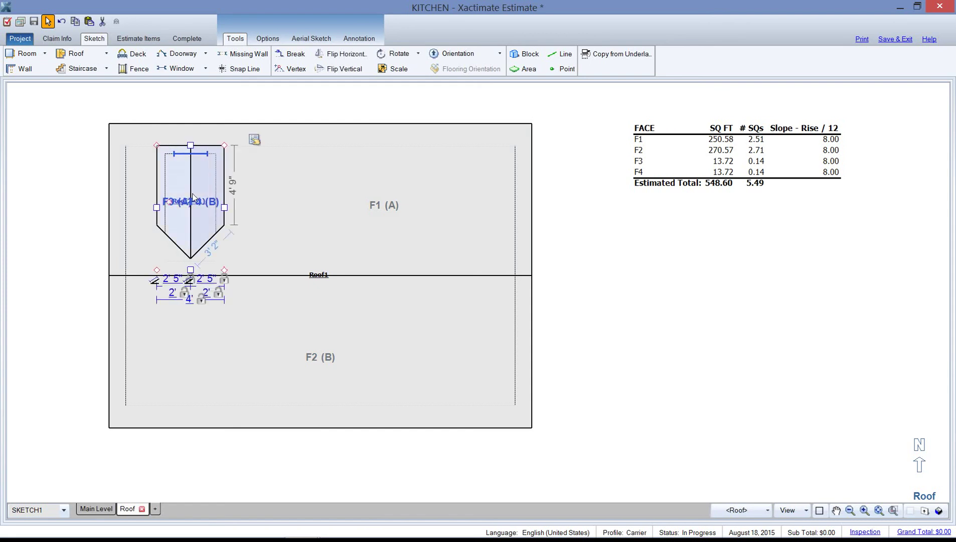
left_click(284, 188)
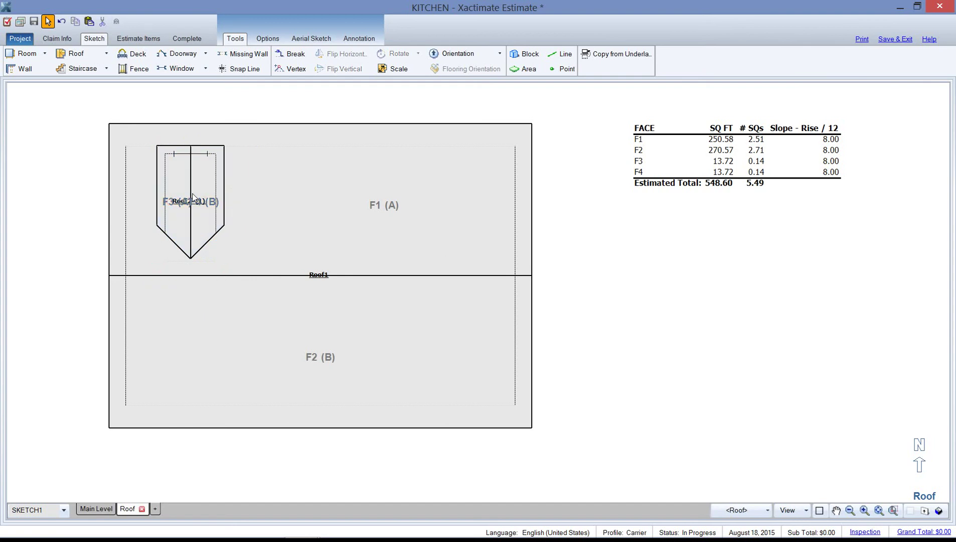
key("ctrl+v")
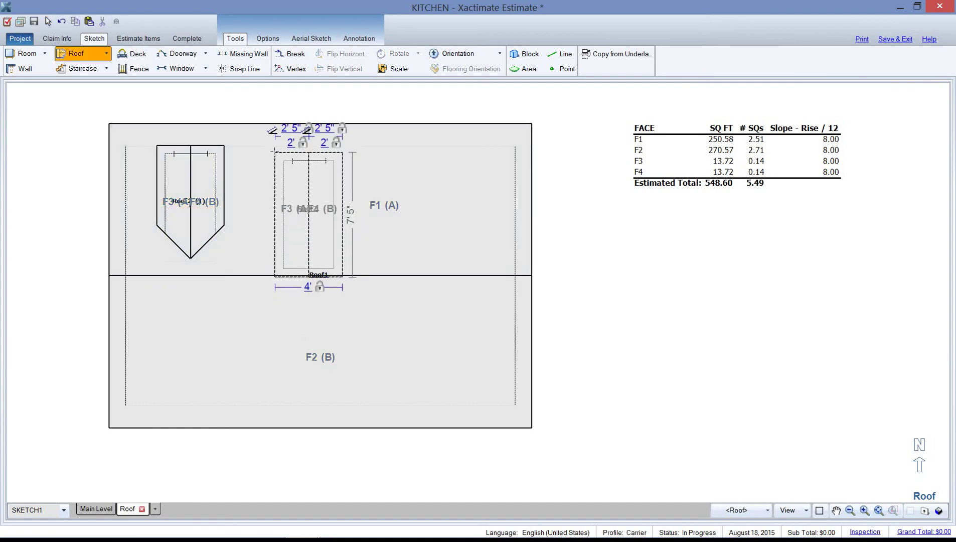
left_click(286, 144)
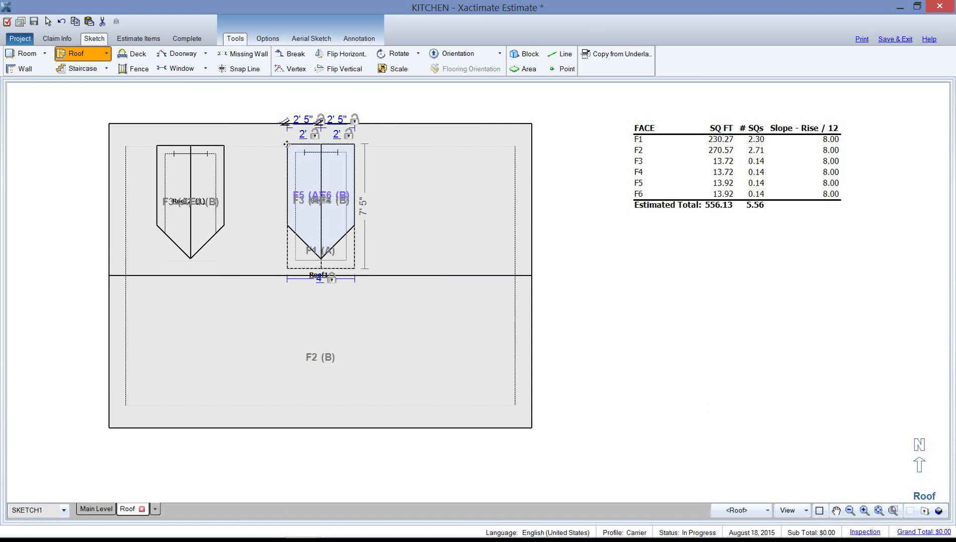
left_click(416, 145)
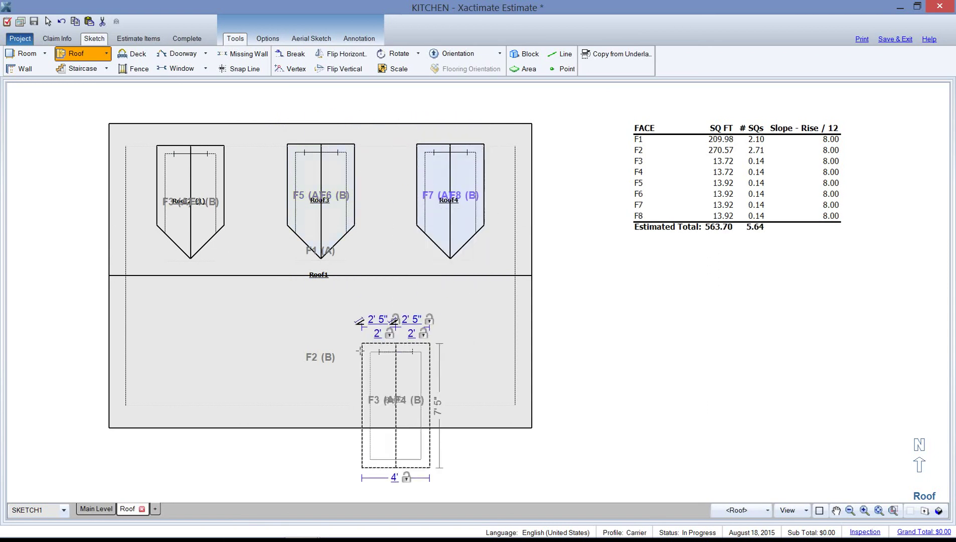
key("Escape")
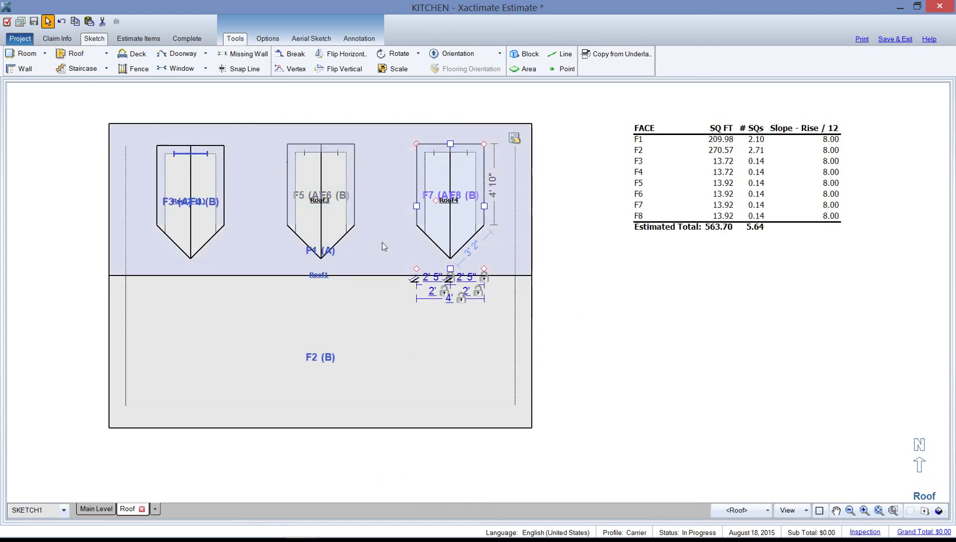
Step: Place a snap line along the first dormer's front edge and align all three dormers to it
left_click(235, 68)
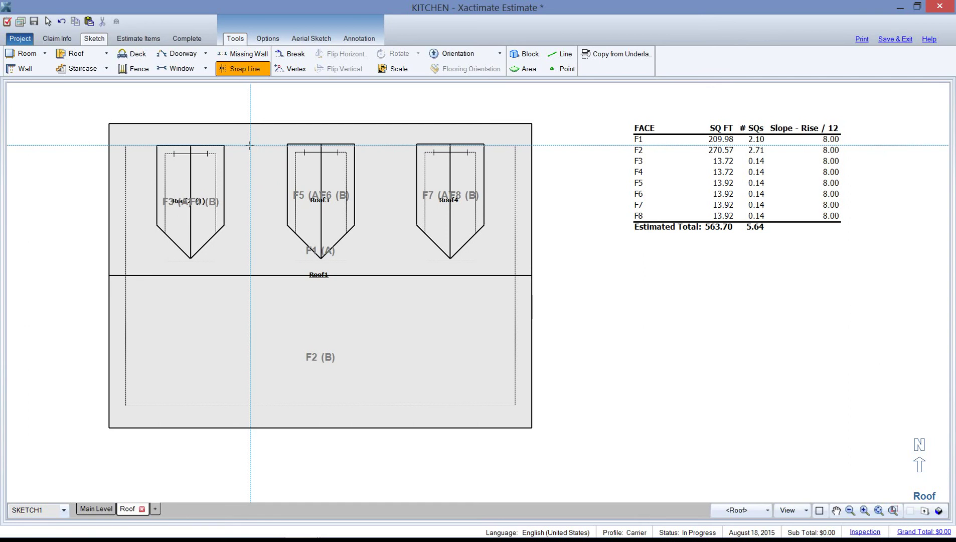
left_click(250, 145)
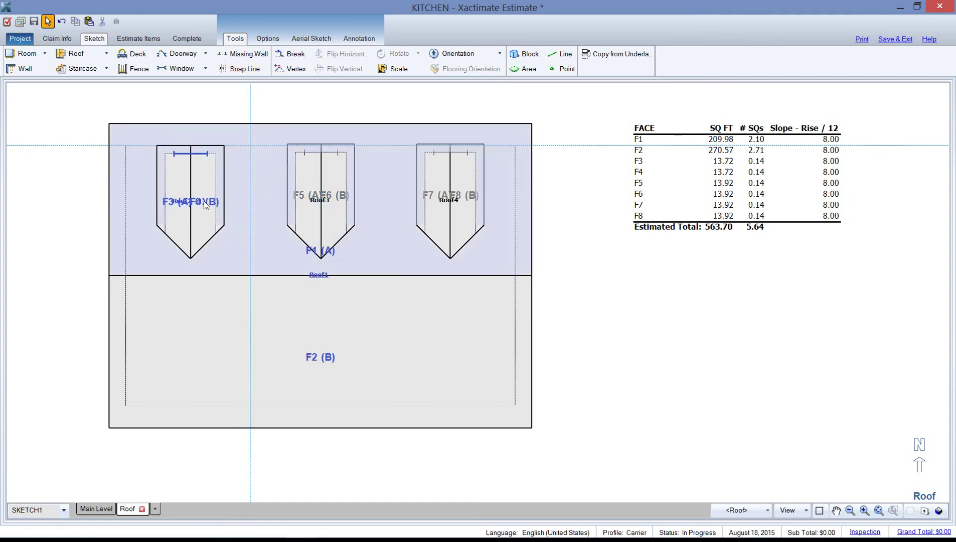
left_click(205, 204)
mouse_move(206, 204)
left_mouse_down()
mouse_move(205, 186)
mouse_move(205, 203)
left_mouse_up()
left_click(313, 199)
mouse_move(313, 199)
left_mouse_down()
mouse_move(312, 178)
mouse_move(311, 202)
left_mouse_up()
left_click(436, 185)
mouse_move(432, 200)
left_mouse_down()
mouse_move(432, 220)
mouse_move(433, 202)
left_mouse_up()
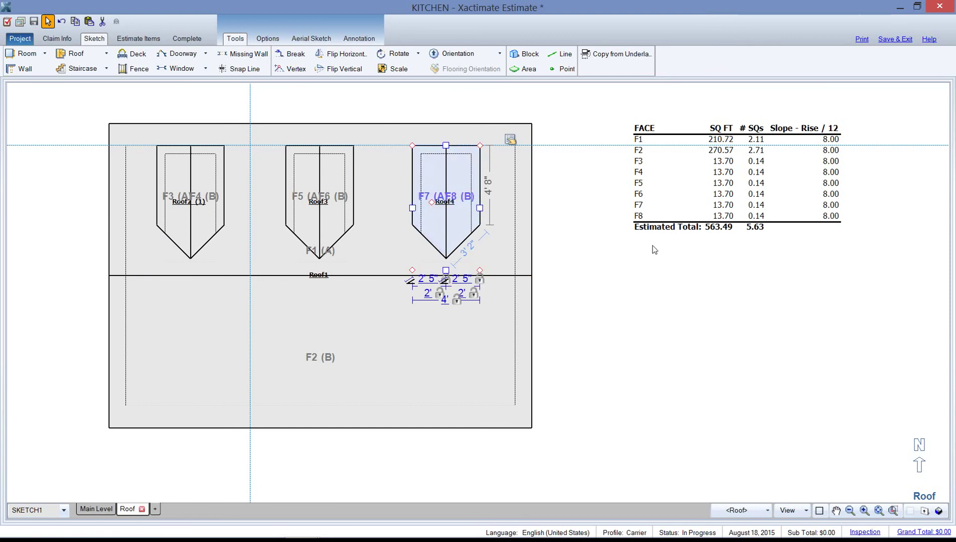
left_click(242, 69)
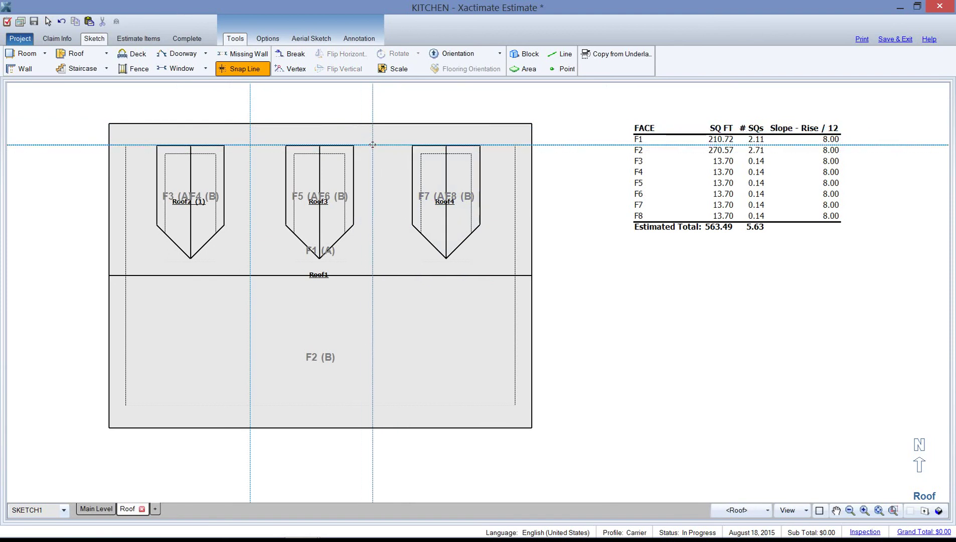
left_click(373, 145)
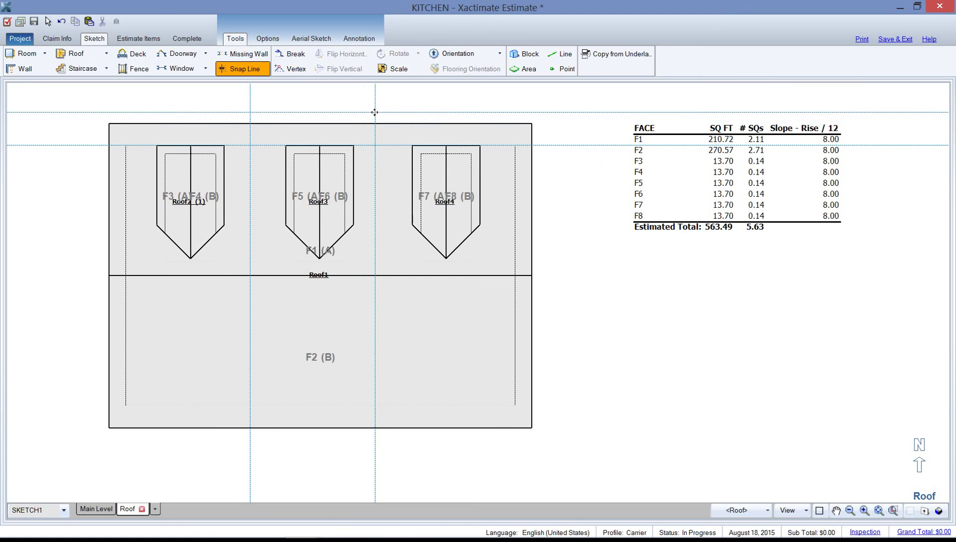
key("Escape")
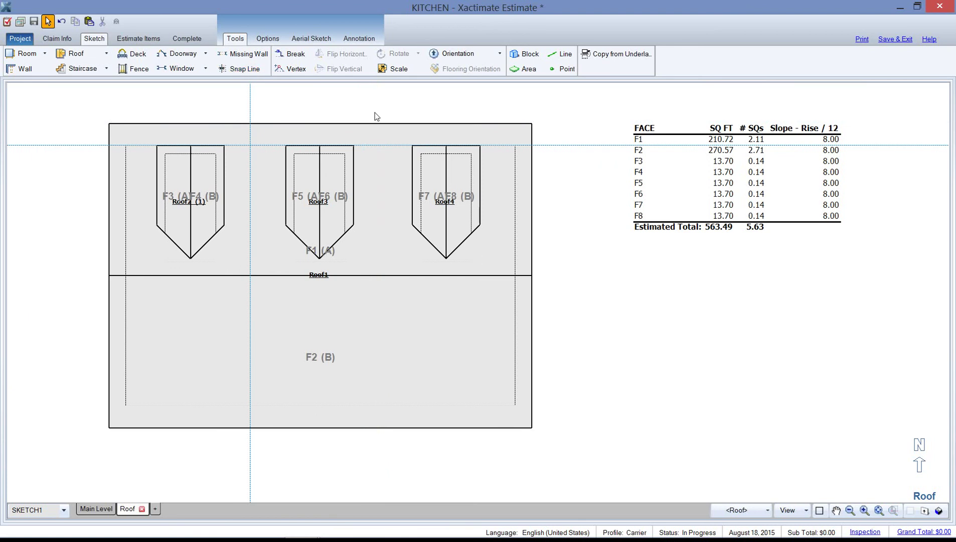
Step: Delete the snap lines from the roof plan
left_click(249, 111)
key("Delete")
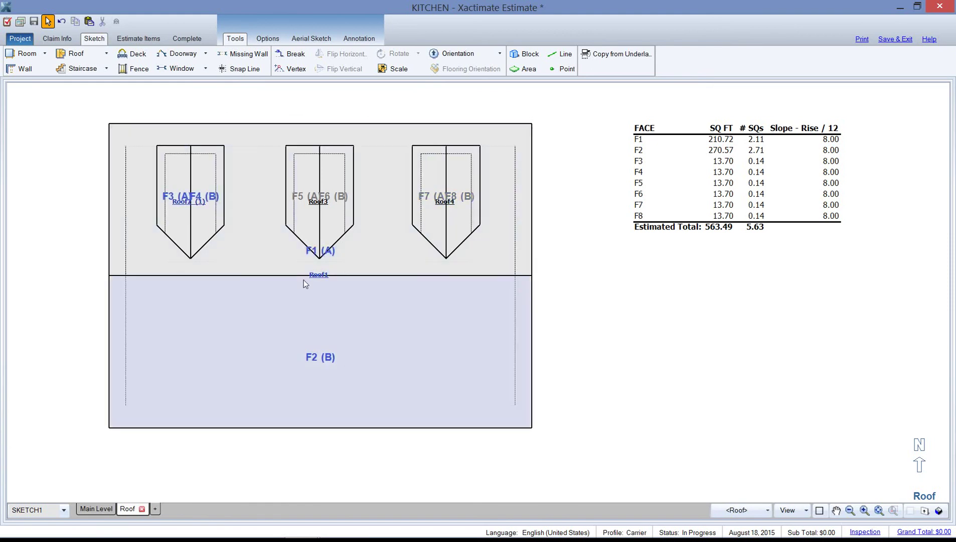